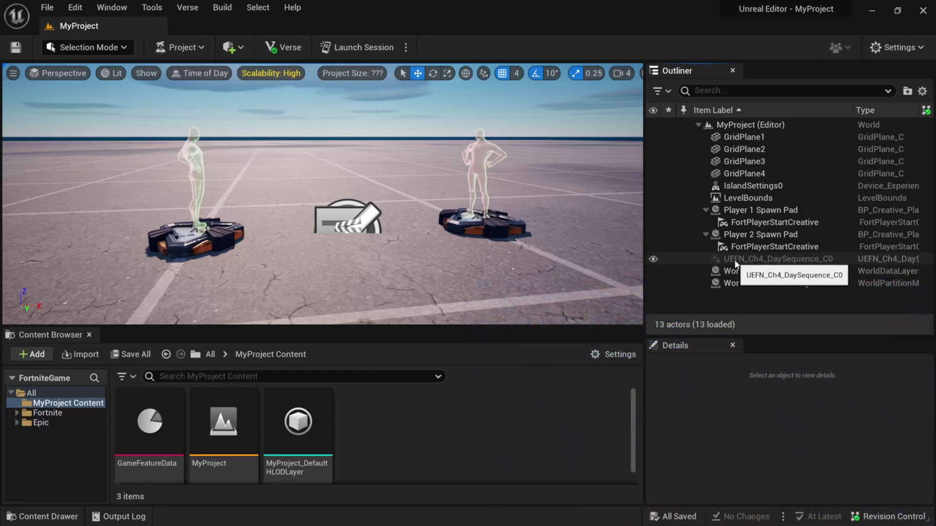
Hide UEFN_Ch4_DaySequence_C0 in the Outliner so the level goes dark, and enlarge the asset browser
left_click(653, 258)
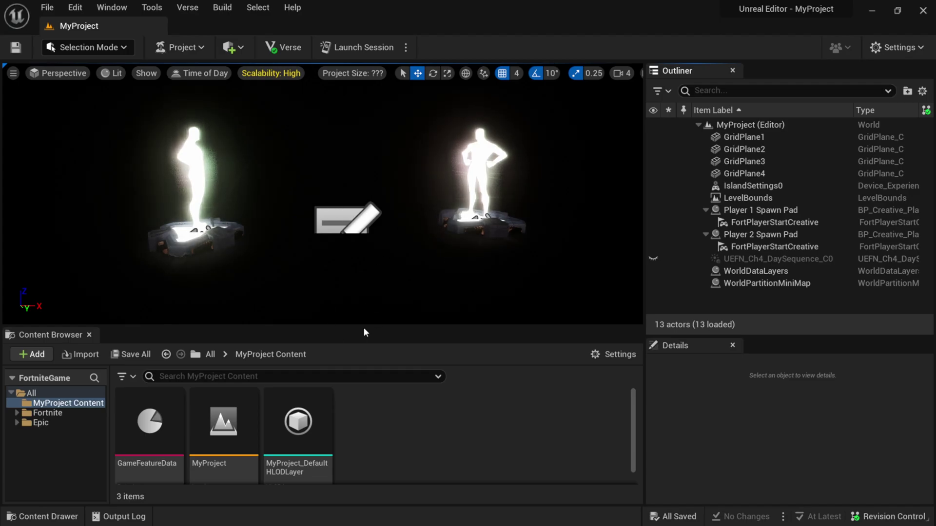
left_click_drag(364, 329, 363, 318)
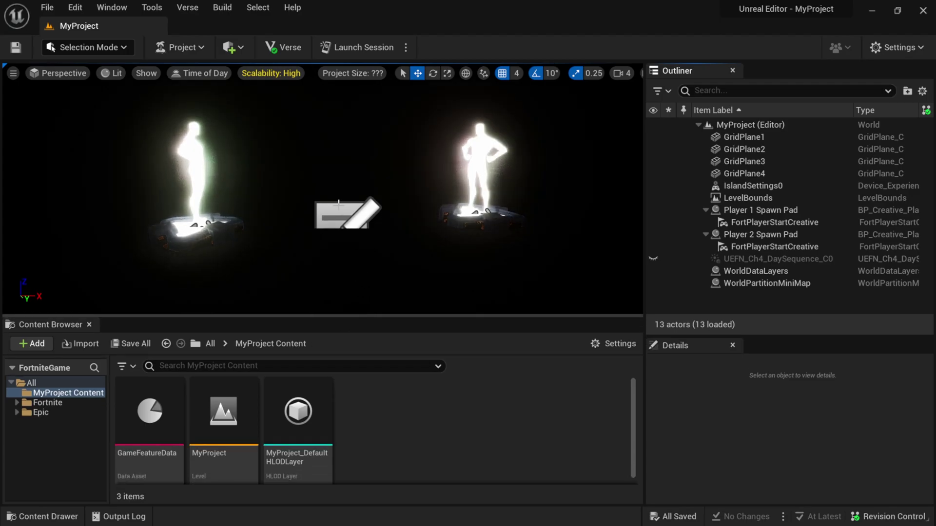
Place a Sphere from the Place Actors Shapes category into the viewport
left_click(101, 8)
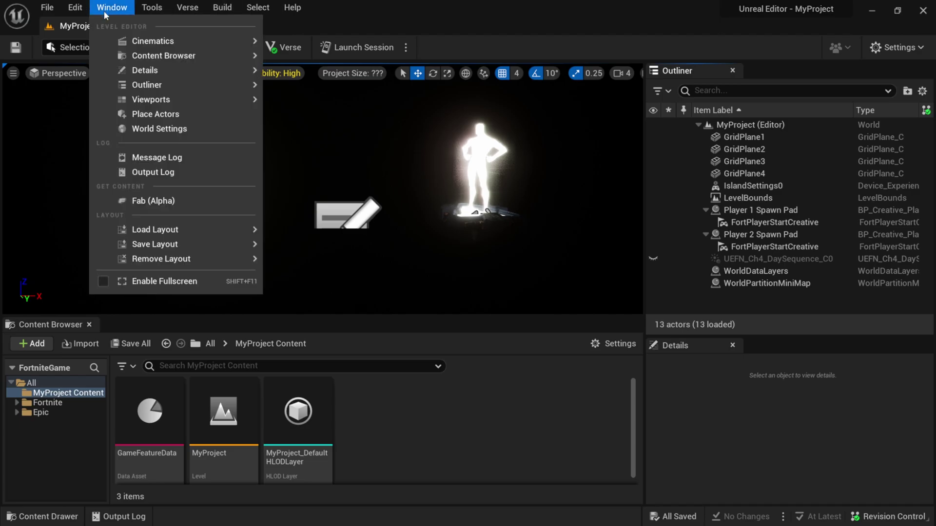
left_click(153, 120)
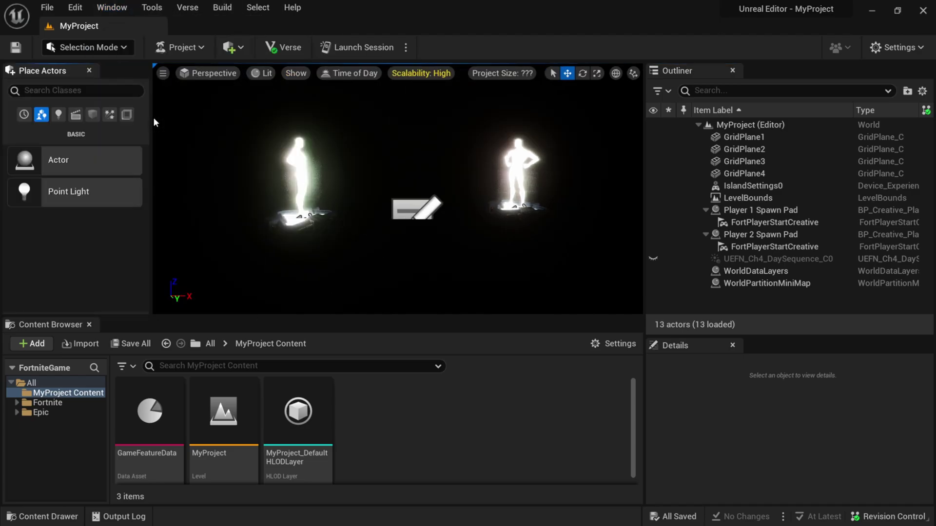
left_click(73, 114)
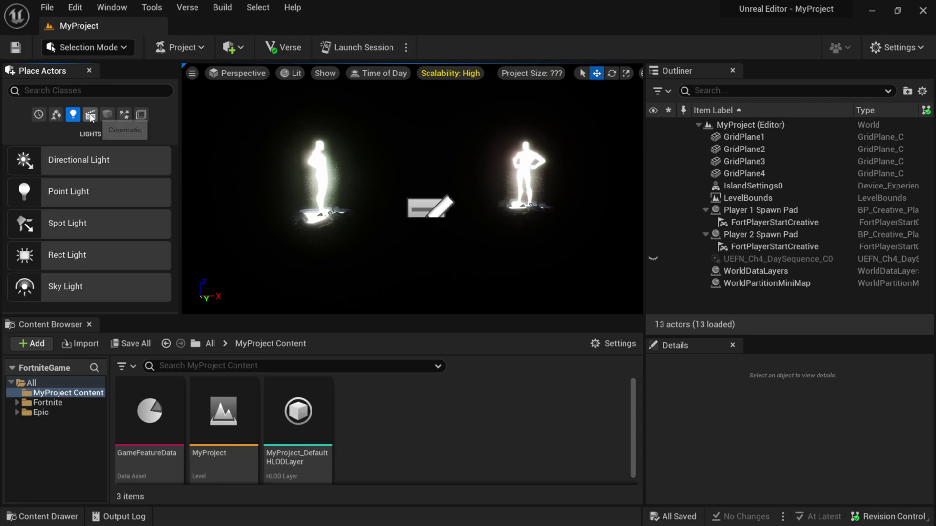
left_click(90, 115)
left_click(108, 114)
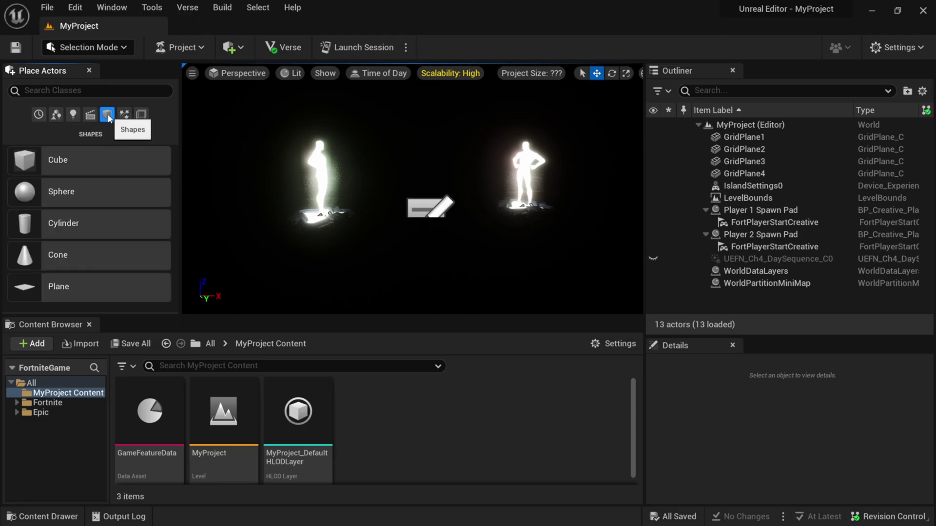
left_click_drag(411, 206, 412, 220)
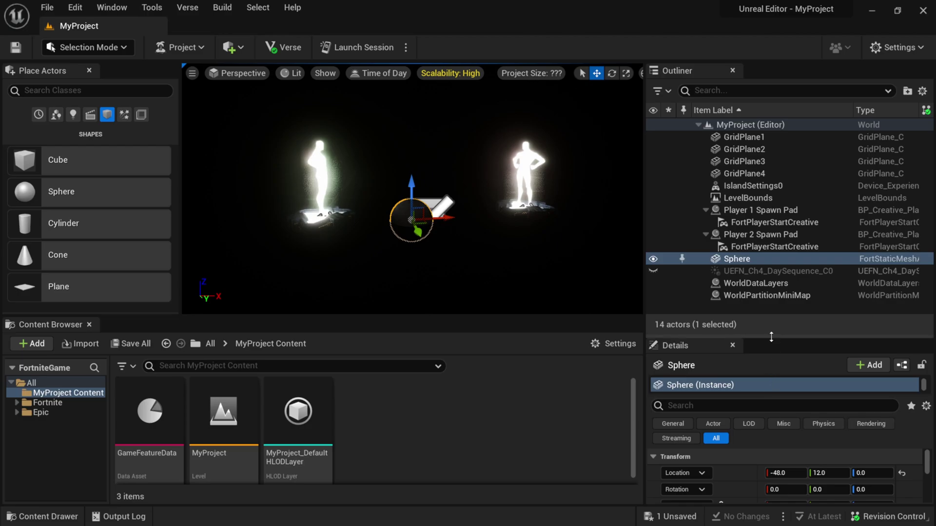
Reset the sphere's location to the origin, raise it to Z 52, and frame it
left_click_drag(771, 336, 771, 285)
left_click(901, 430)
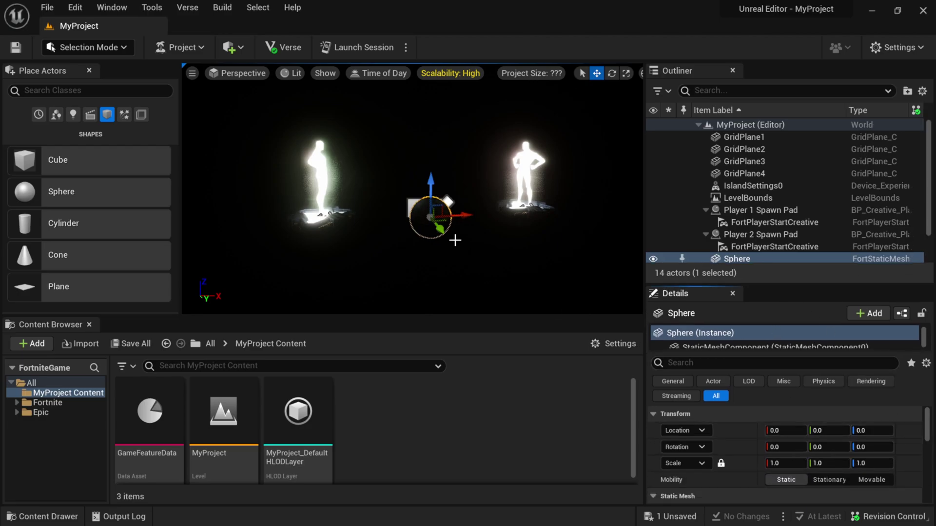
left_click_drag(430, 189, 430, 167)
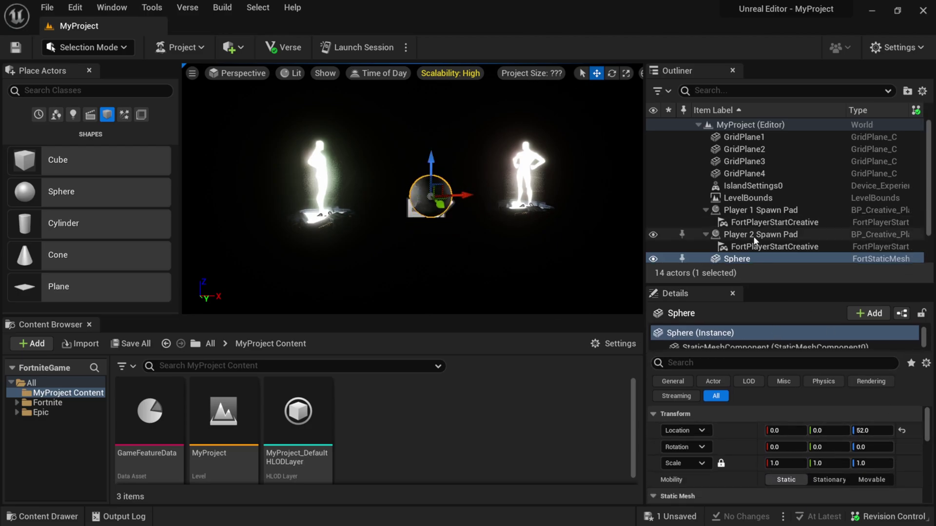
left_click(764, 259)
key("f")
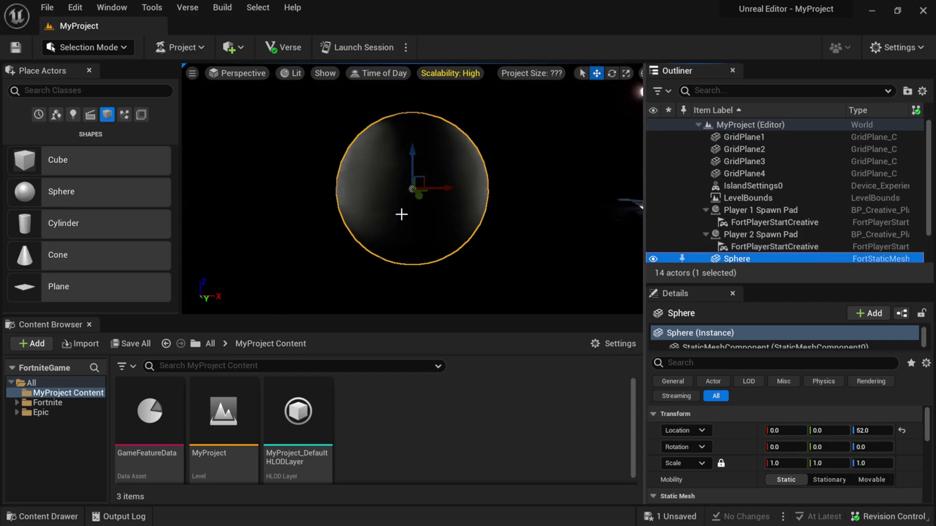
Create a new material asset in the Content Browser named Glow
right_click(378, 411)
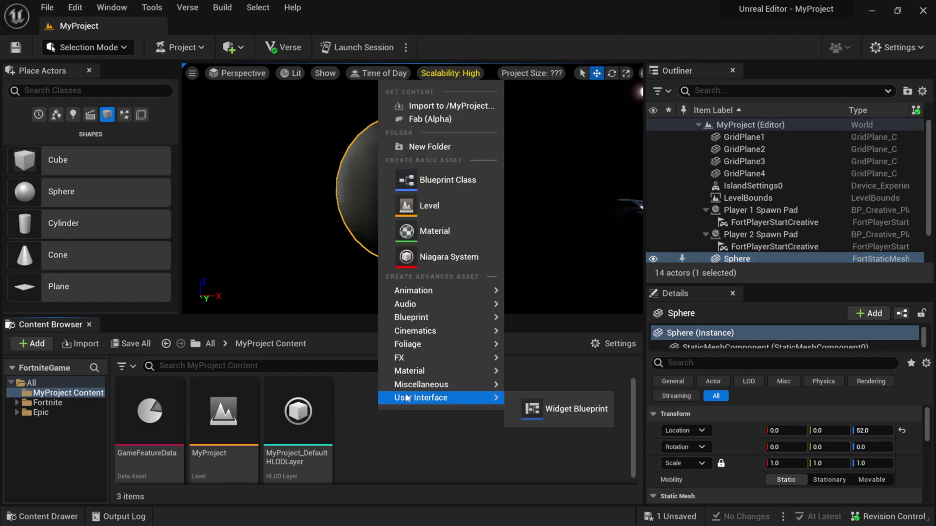
left_click(410, 229)
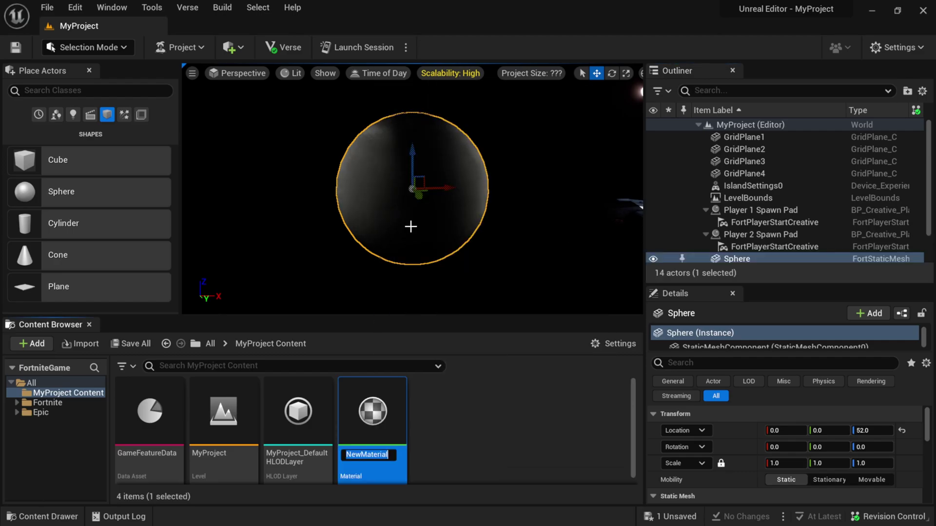
type("Glow")
key("Return")
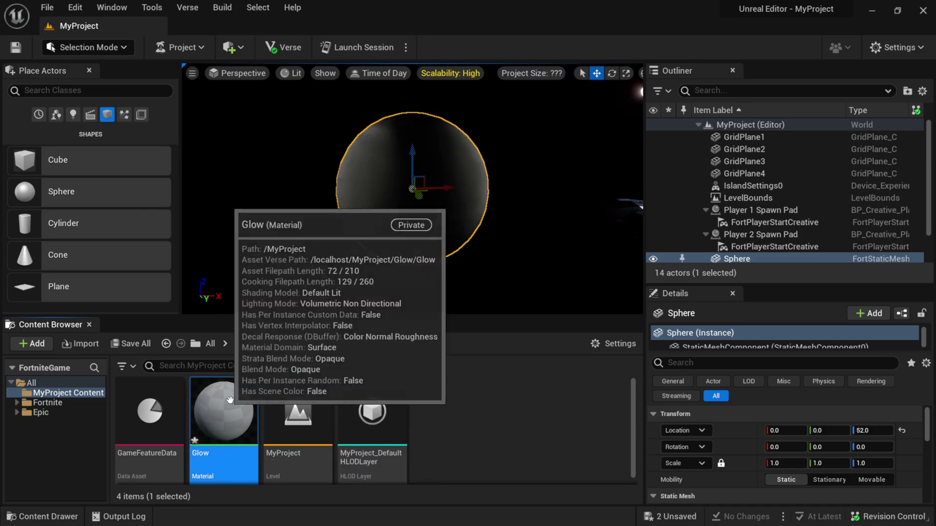
Open Glow in the Material Editor and pull a connection from Emissive Color
double_click(229, 413)
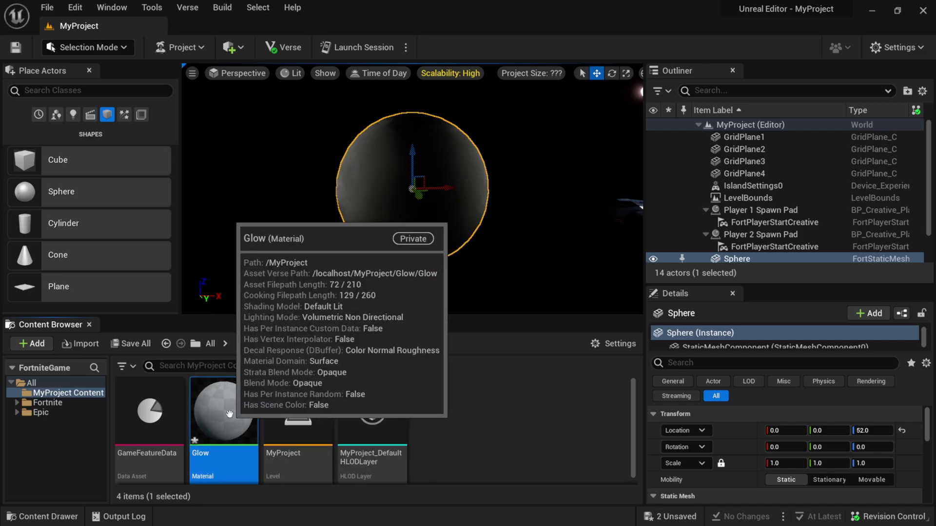
left_click_drag(573, 102, 406, 24)
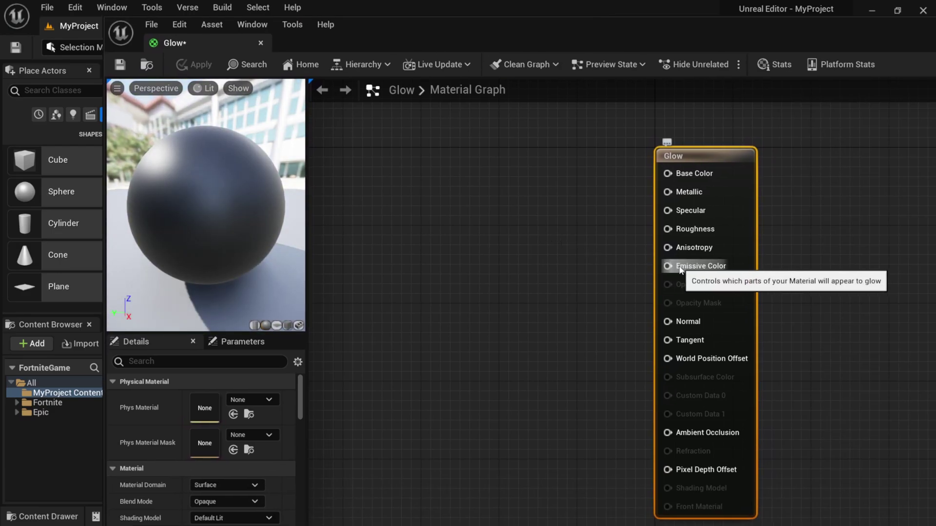
left_click_drag(666, 265, 544, 235)
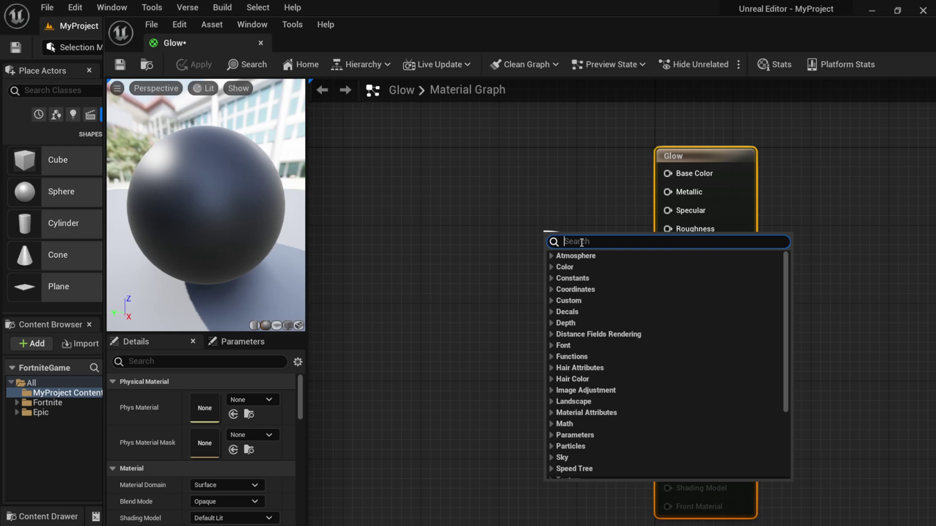
Add a Multiply node feeding Emissive Color and reposition it
type("mult")
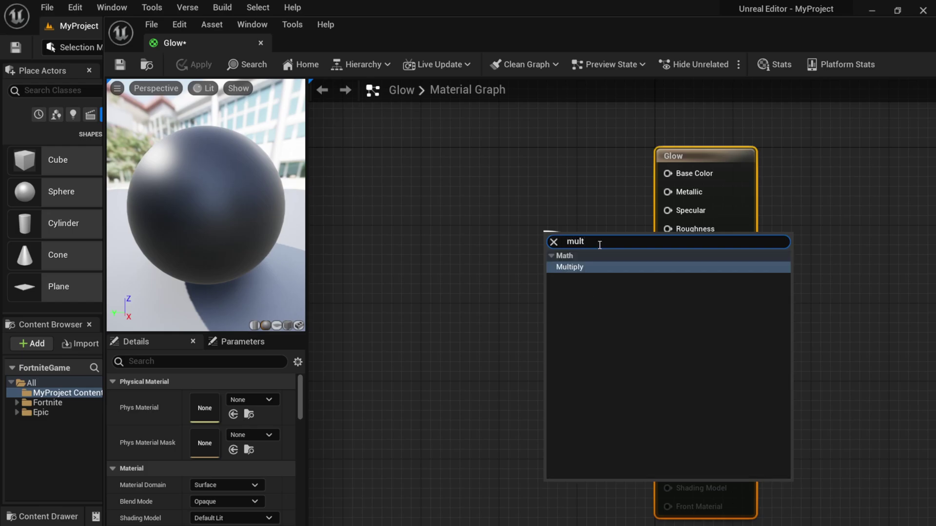
left_click(563, 268)
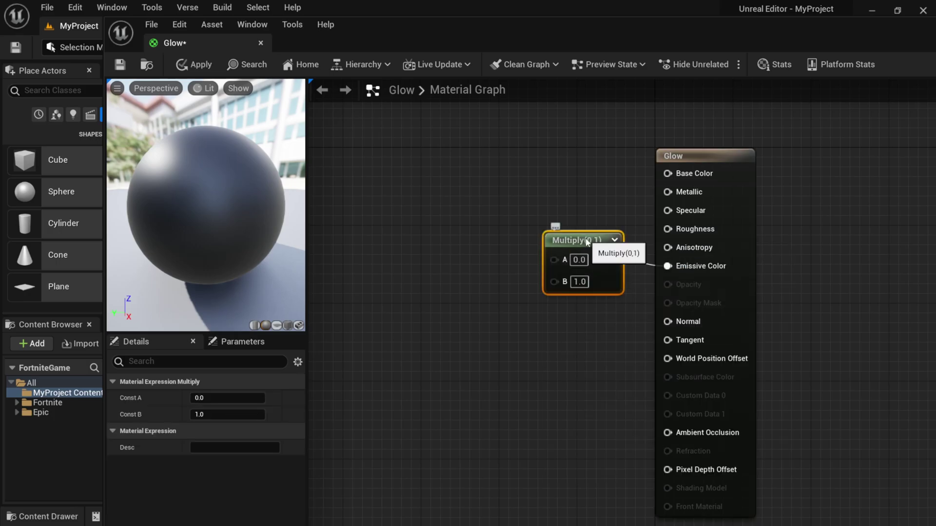
left_click_drag(564, 248, 510, 232)
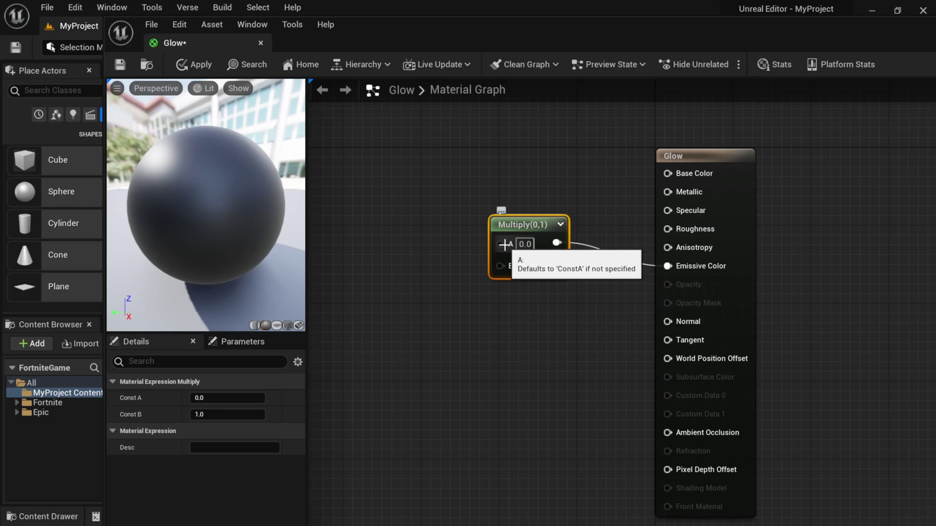
Wire a Constant3Vector node into Multiply input A and move it left
left_click_drag(503, 244, 421, 207)
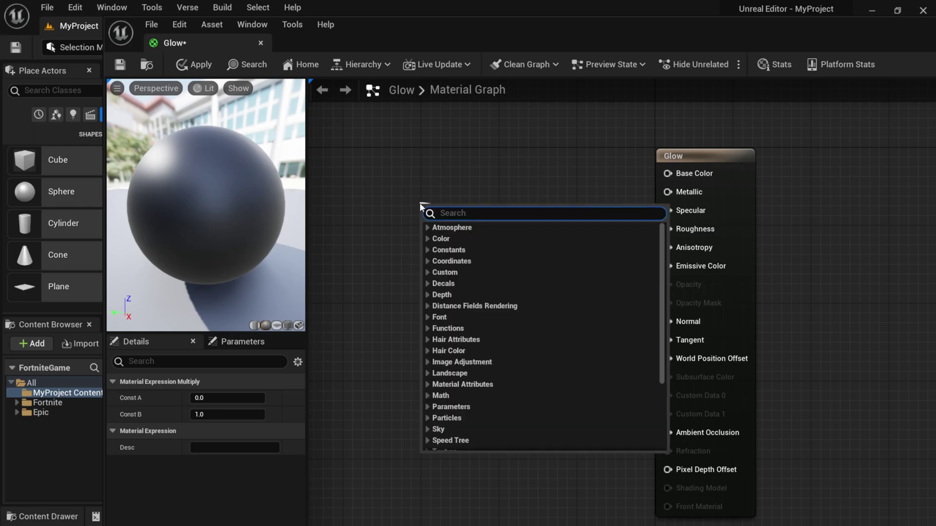
type("constant")
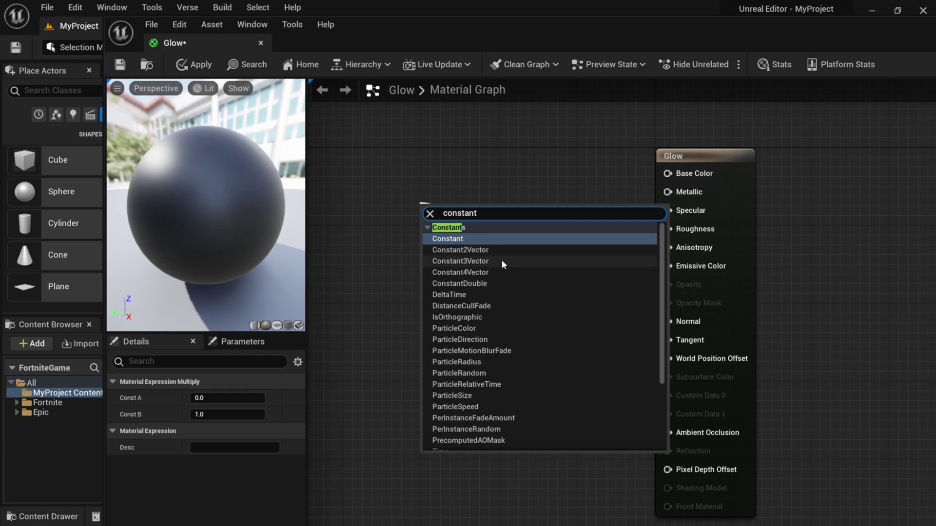
left_click(476, 262)
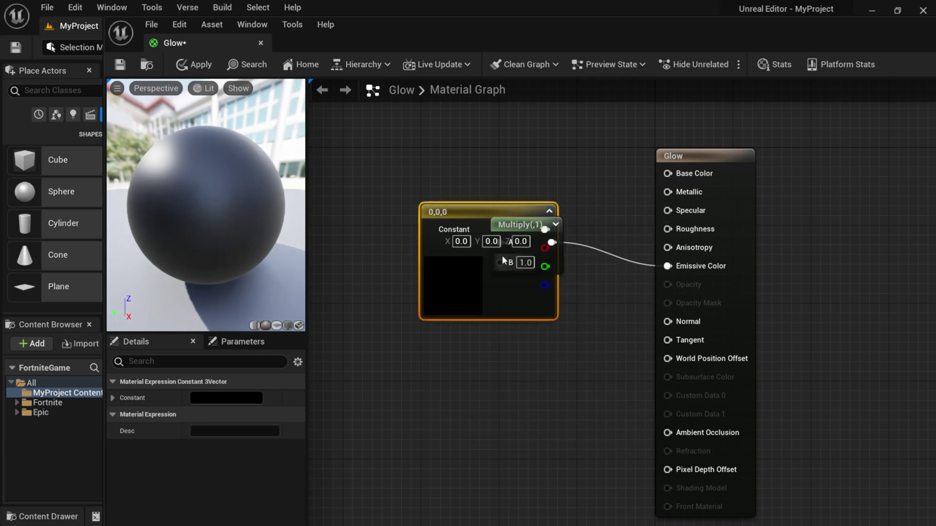
left_click_drag(479, 216, 376, 202)
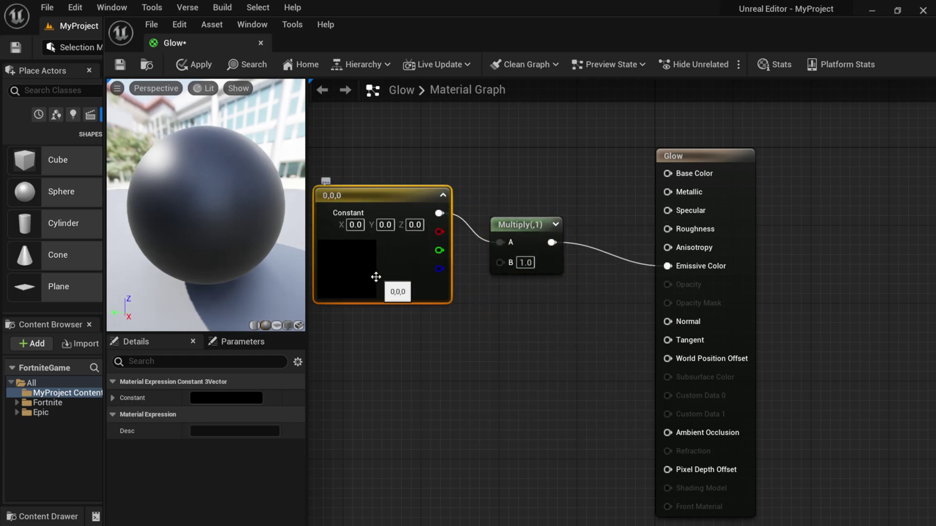
Set the Constant3Vector colour to vivid blue (hex 000BFF) and nudge the Multiply node right
double_click(351, 267)
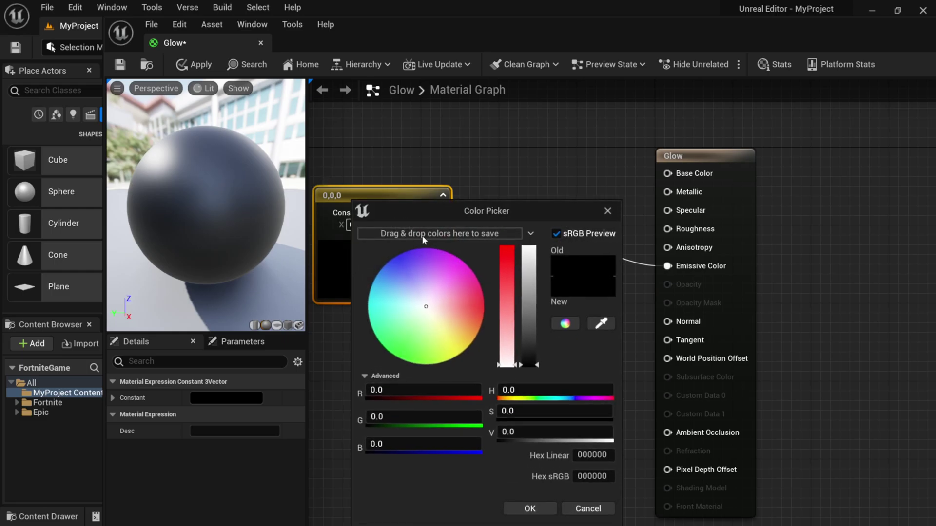
left_click_drag(392, 258, 369, 214)
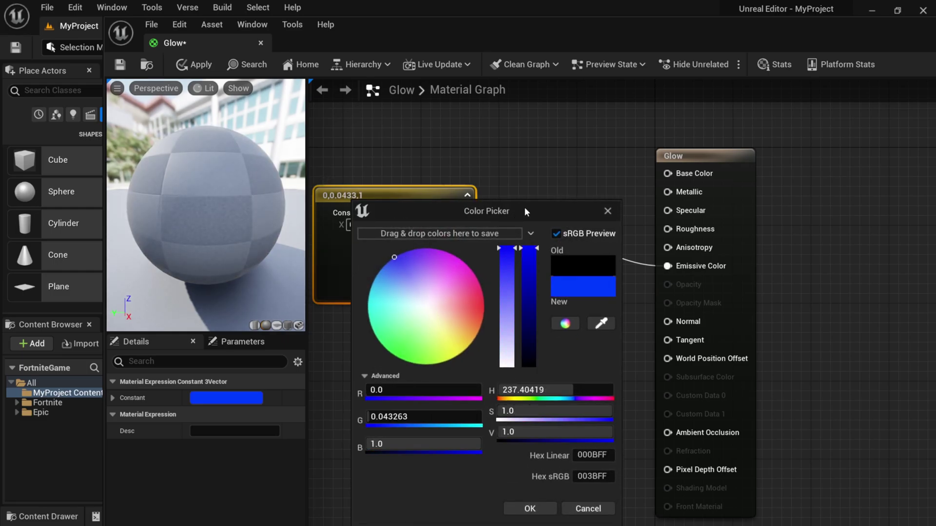
left_click_drag(525, 206, 586, 119)
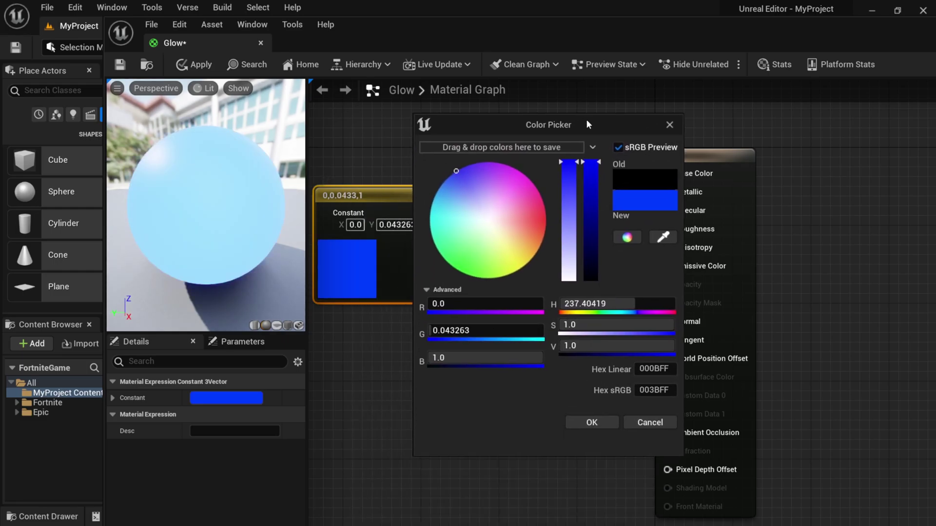
left_click(592, 423)
left_click(518, 224)
left_click_drag(517, 224, 537, 224)
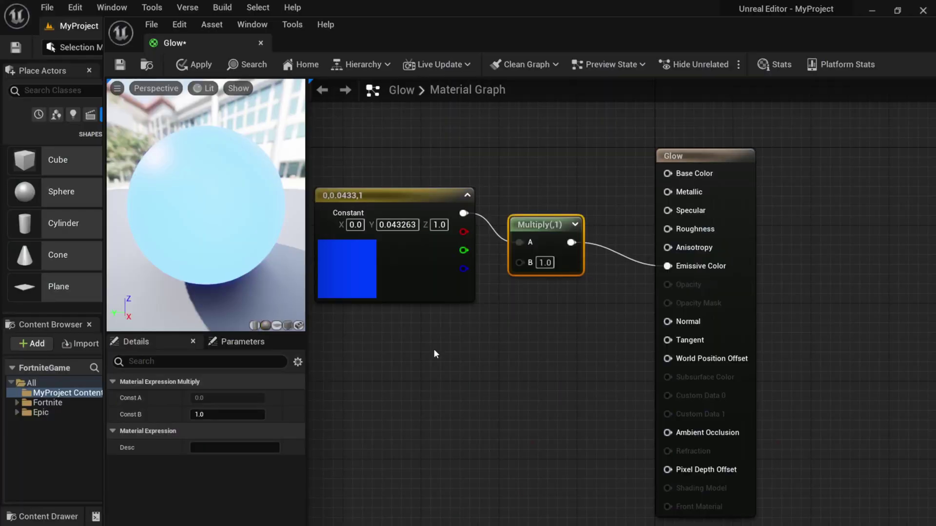
Add a Constant node below the colour node and connect it to Multiply input B
left_click(433, 349)
left_click_drag(471, 354, 427, 345)
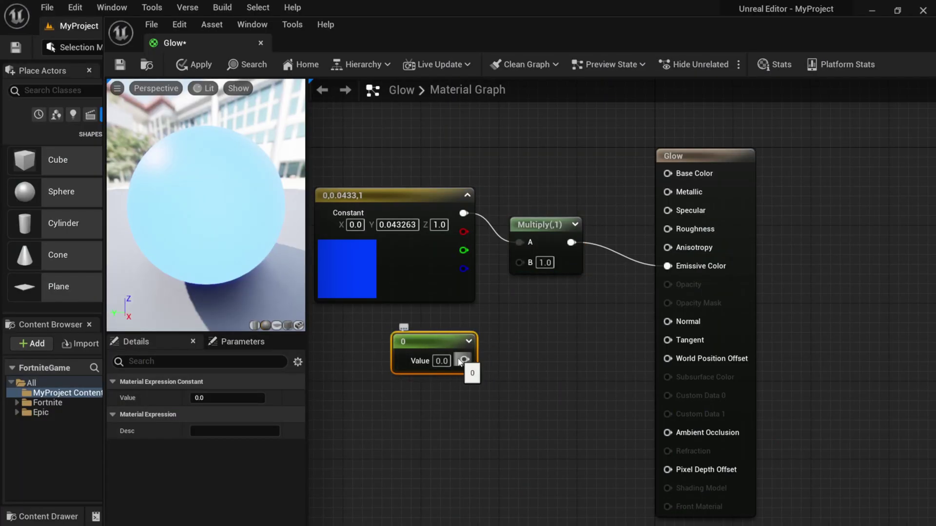
left_click_drag(520, 262, 514, 339)
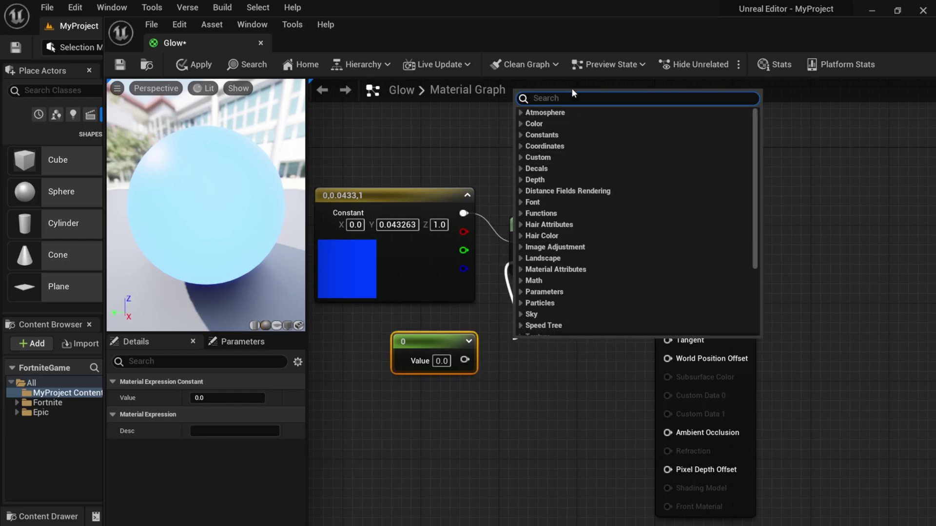
left_click(500, 385)
left_click_drag(465, 360, 520, 262)
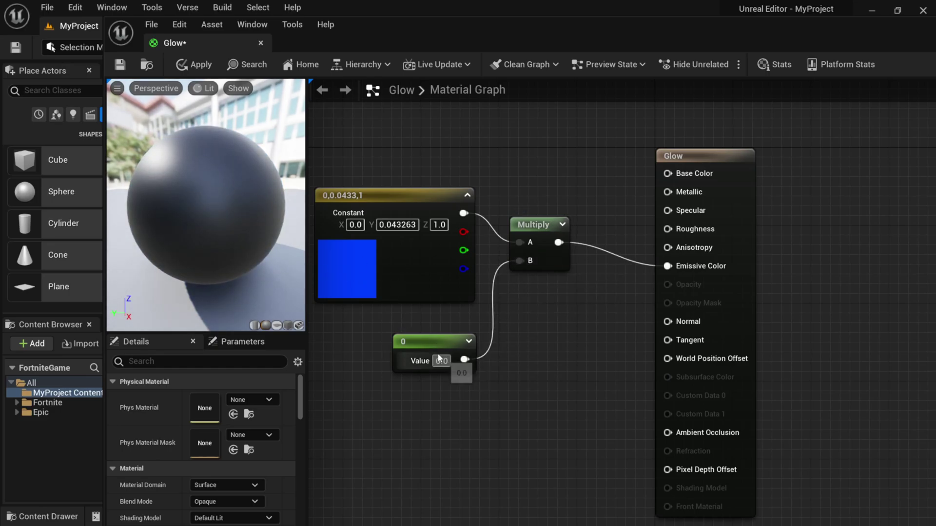
left_click_drag(436, 353, 416, 335)
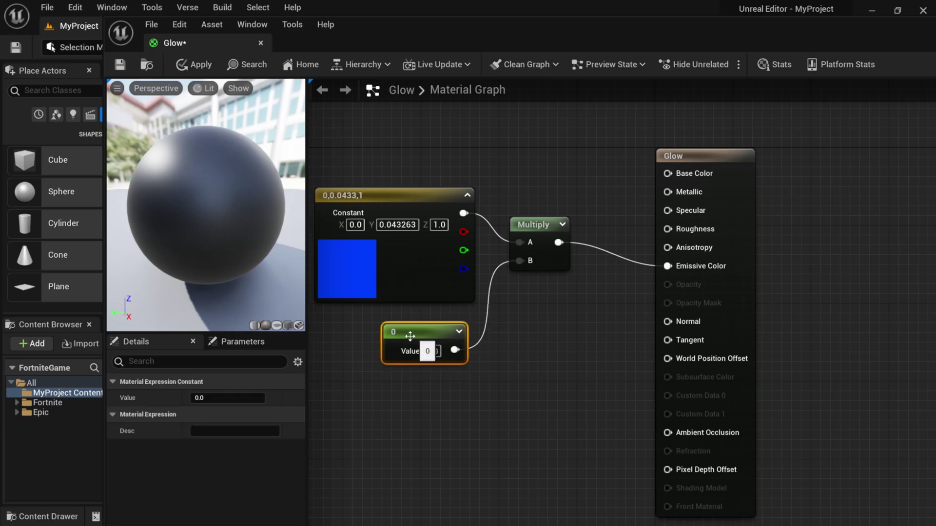
Set the Constant's value to 10 and save the Glow material
left_click(217, 398)
type("10")
key("Return")
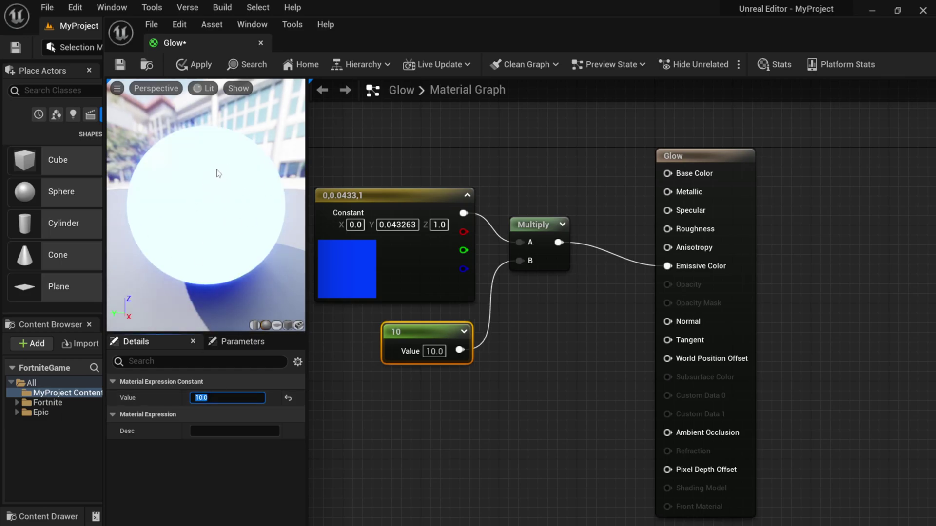
left_click(120, 66)
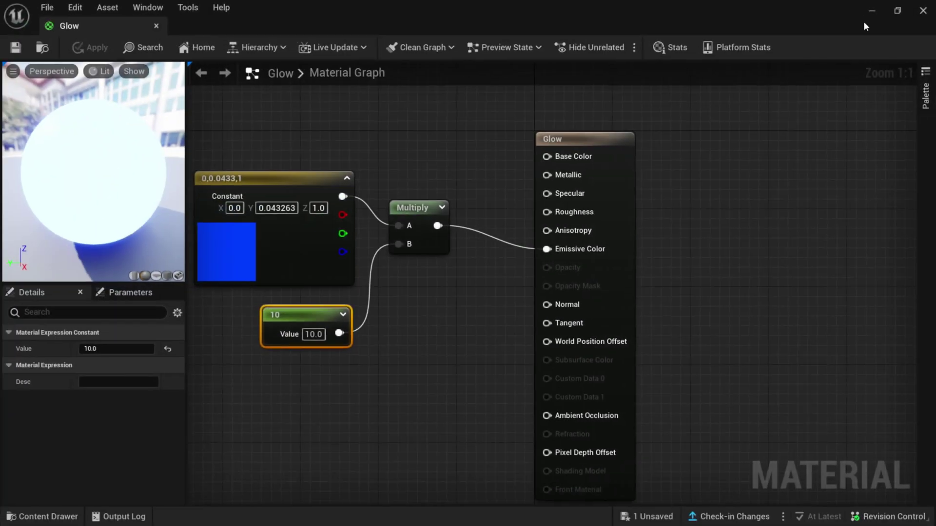
Close the Glow material editor and drag Glow onto the sphere in the viewport
left_click(923, 10)
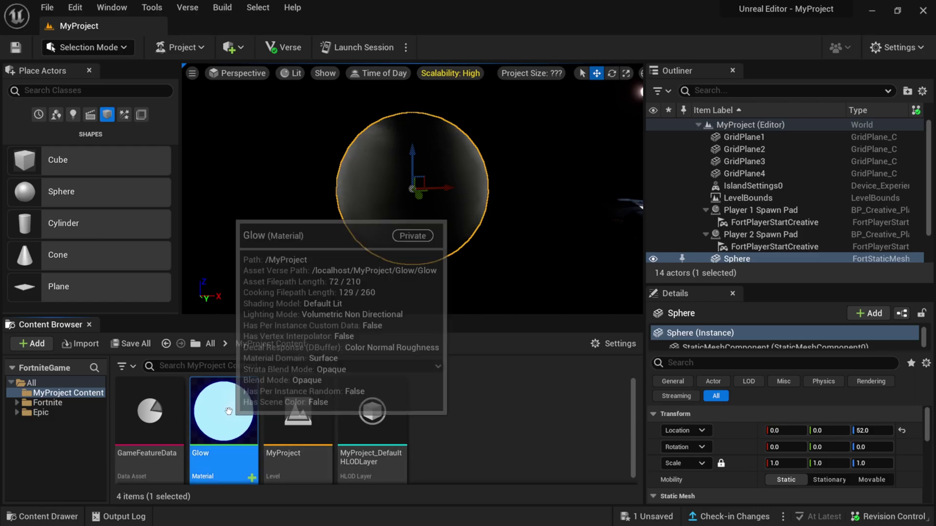
left_click_drag(227, 406, 381, 193)
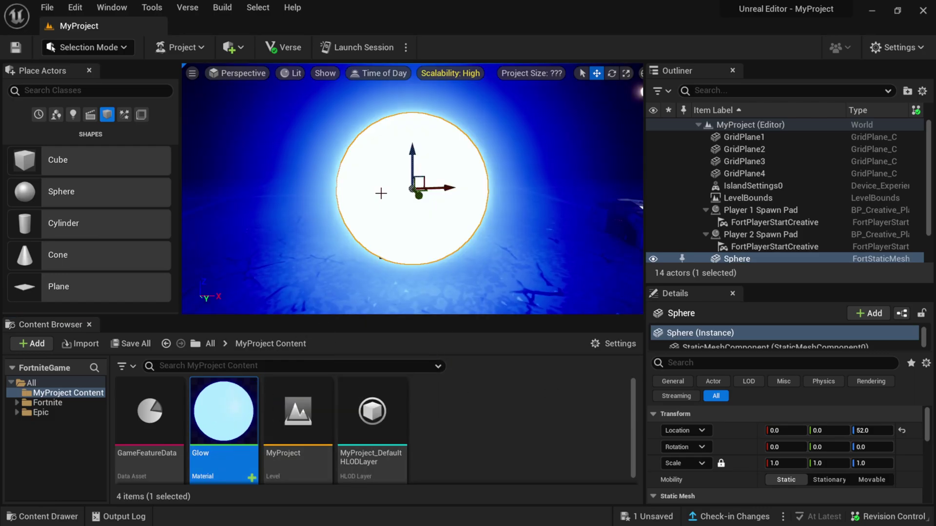
scroll(354, 208, "down", 3)
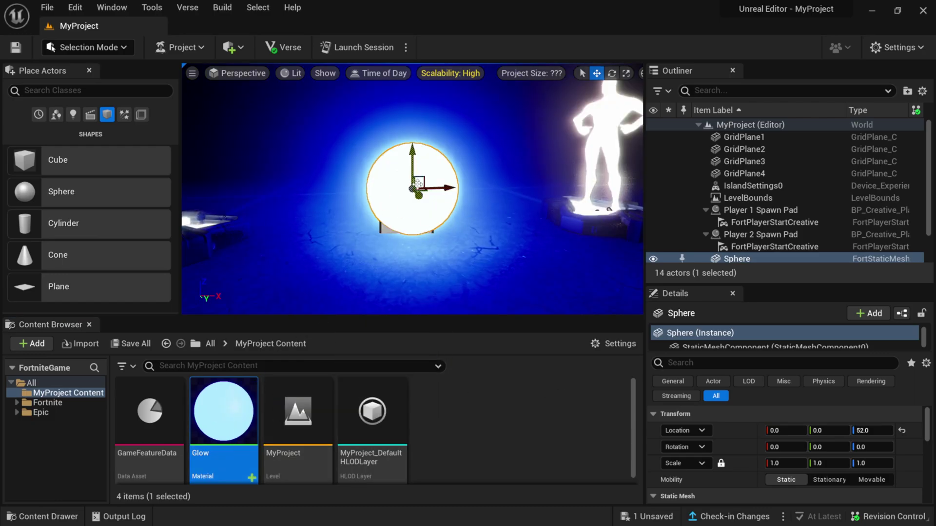
scroll(409, 182, "down", 3)
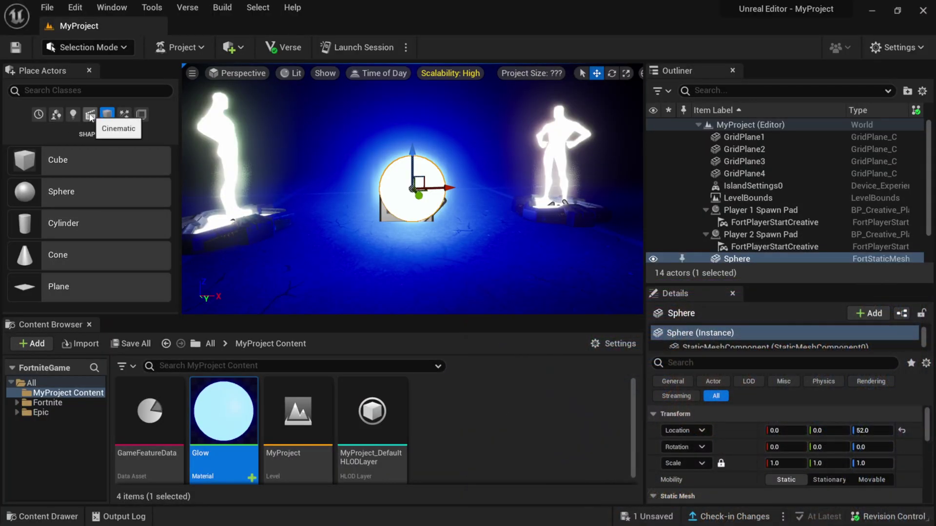
Place a Post Process Volume from Visual Effects, reset it to origin, and enable Infinite Extent (Unbound)
left_click(122, 115)
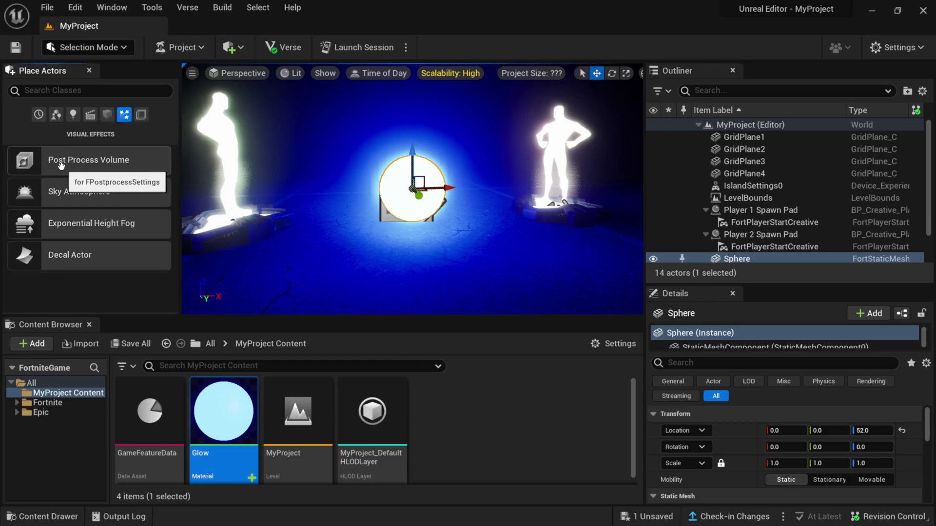
left_click_drag(64, 165, 421, 234)
scroll(424, 162, "down", 3)
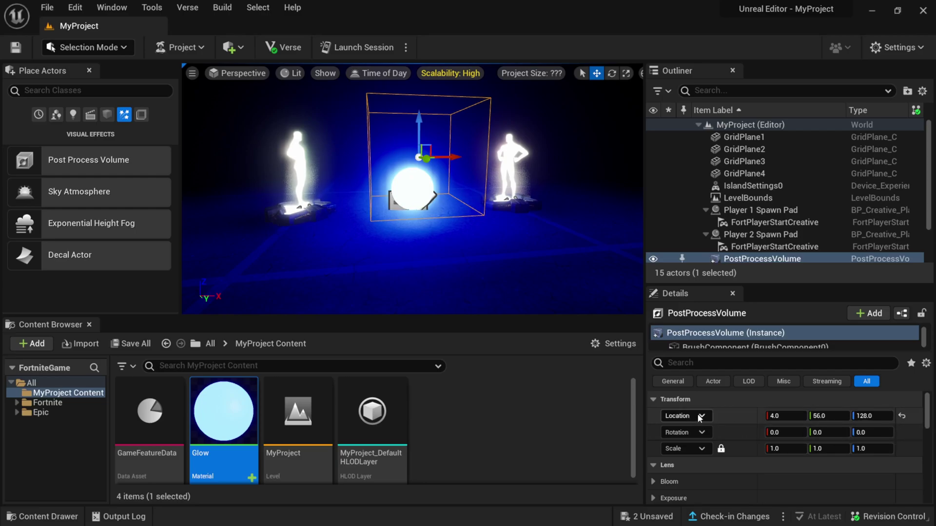
left_click(901, 415)
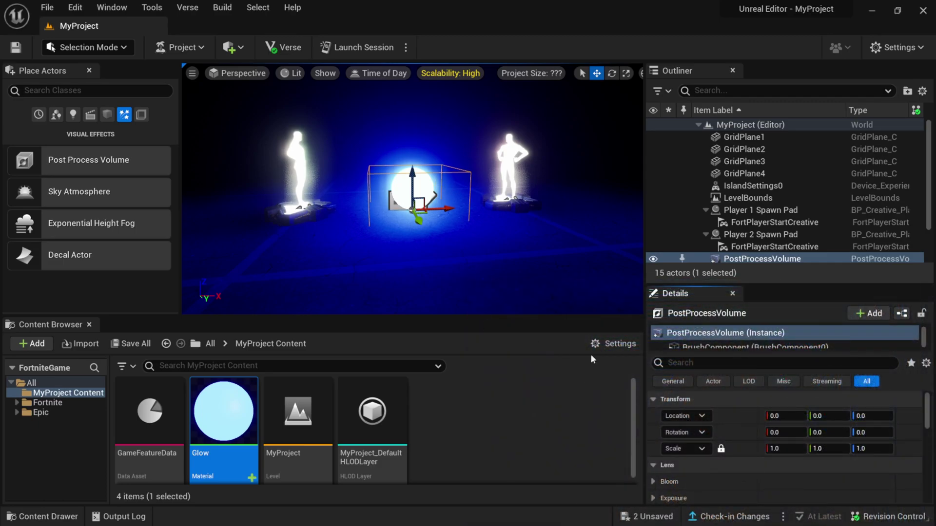
type("b")
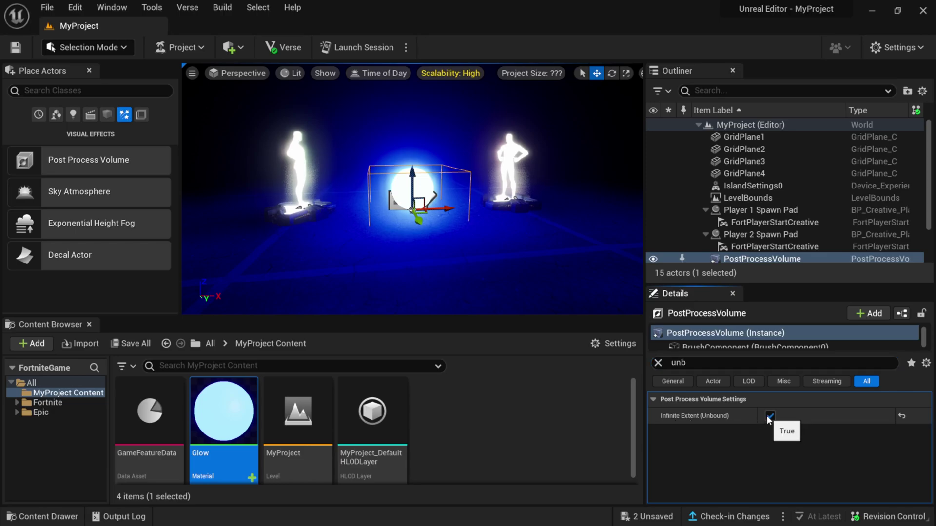
left_click(658, 363)
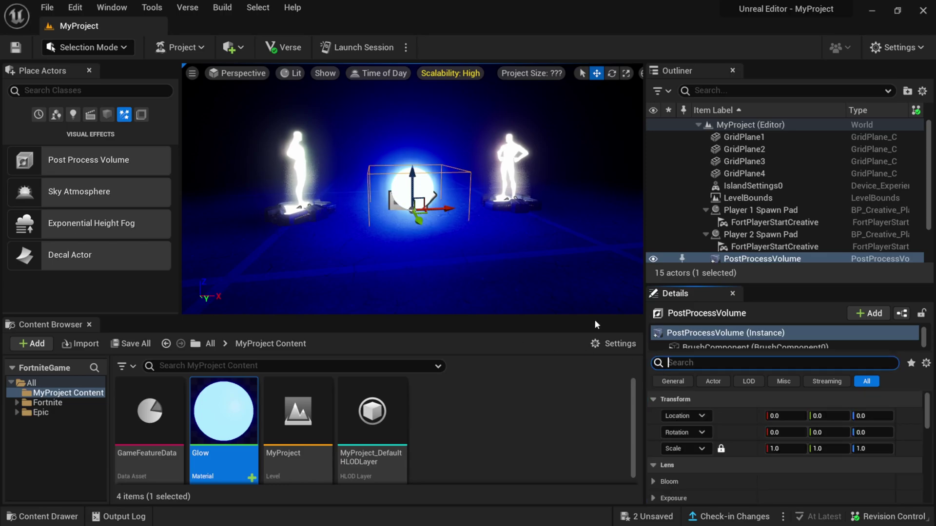
Override Bloom Intensity, test stronger values, then restore it to the default 0.675
left_click_drag(743, 285, 741, 191)
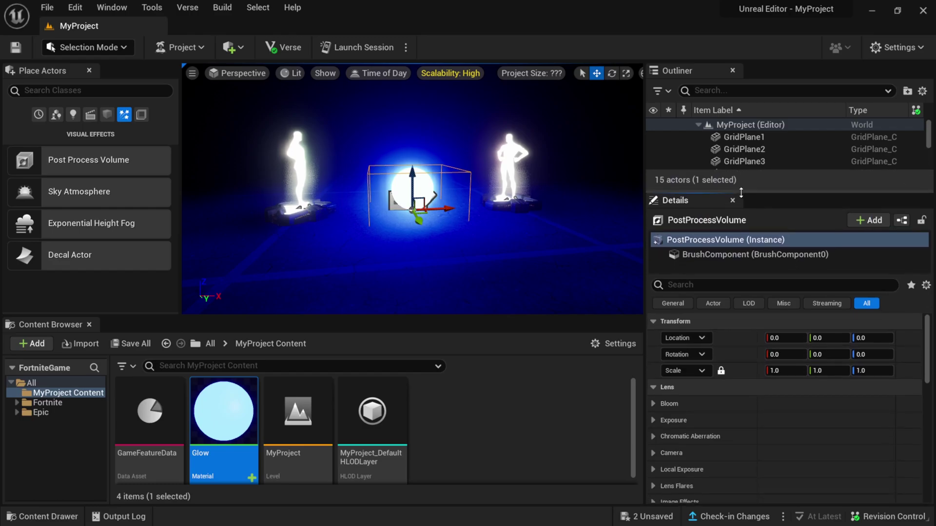
left_click(653, 404)
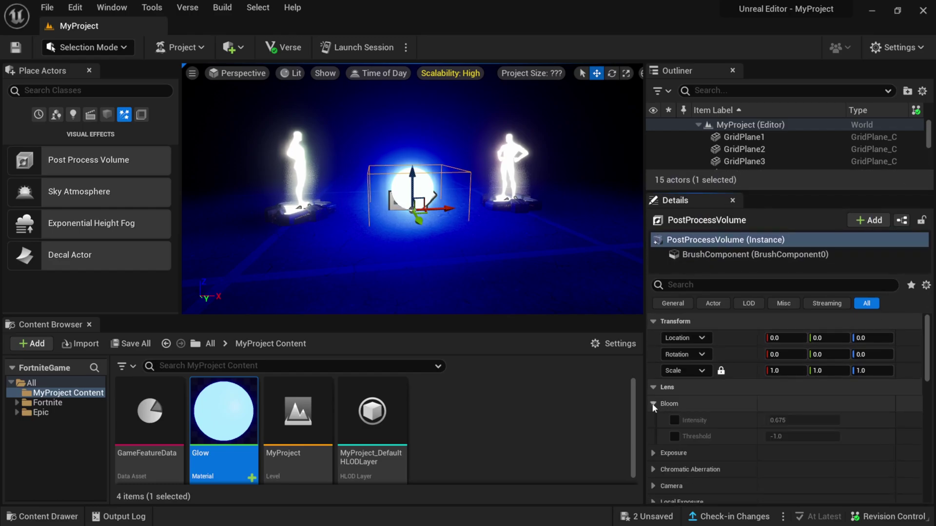
left_click(674, 420)
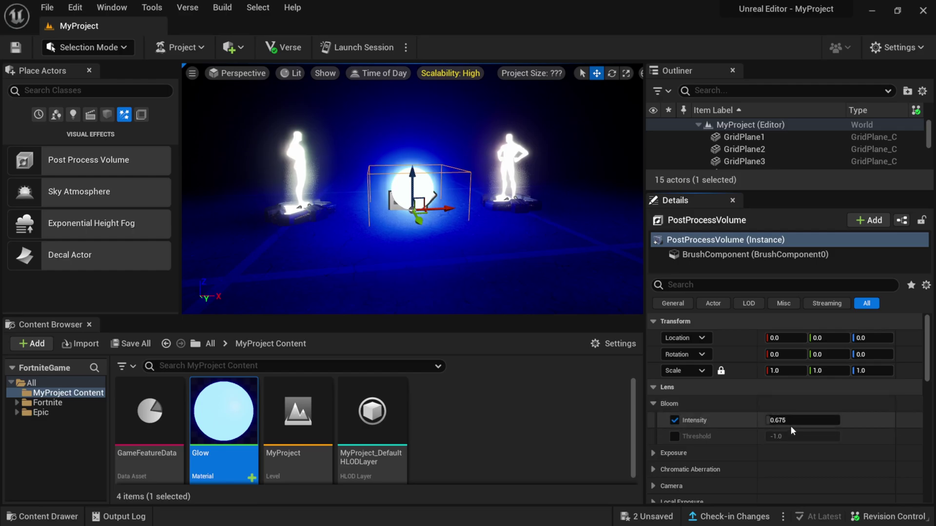
mouse_move(775, 420)
left_mouse_down()
mouse_move(831, 421)
mouse_move(765, 420)
mouse_move(800, 420)
mouse_move(786, 420)
left_mouse_up()
left_click(902, 420)
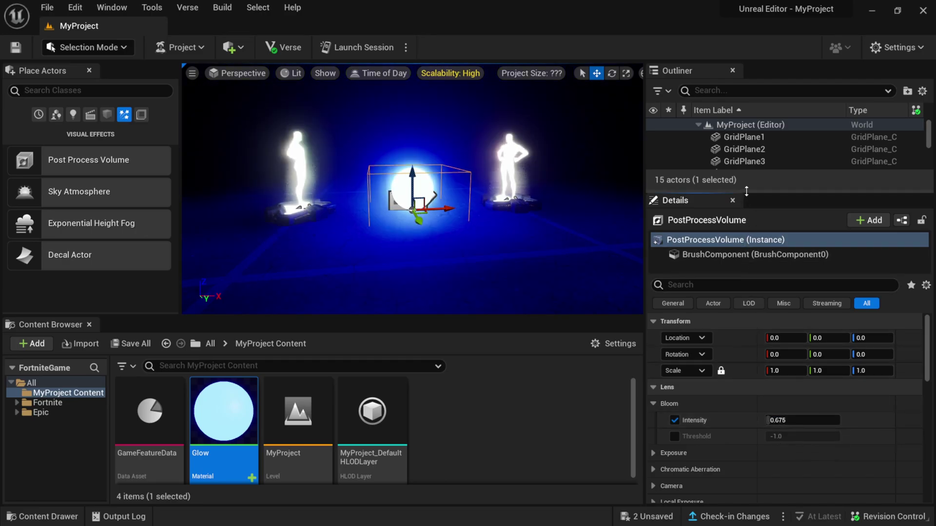
Override exposure Min and Max Brightness at 1.0 and enable the Speed Up and Speed Down overrides
left_click_drag(746, 191, 746, 180)
scroll(700, 428, "down", 3)
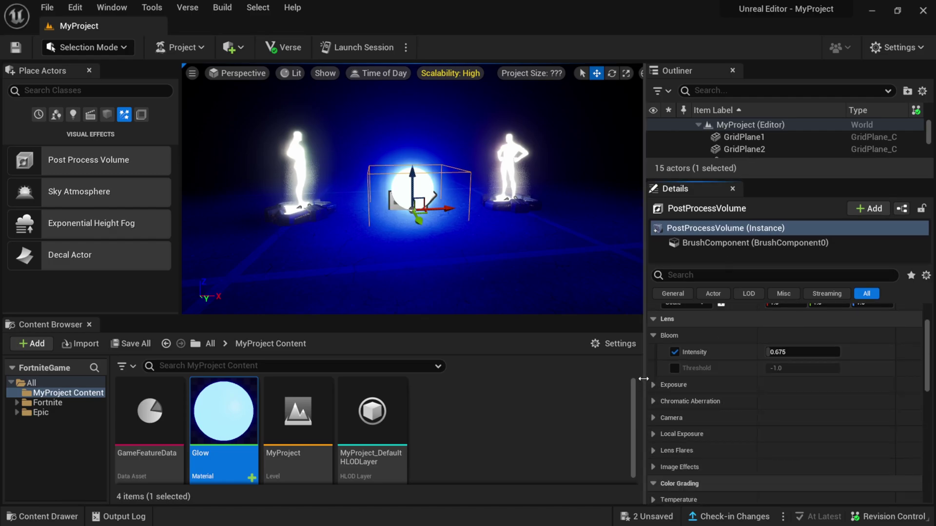
left_click(653, 385)
scroll(653, 387, "down", 2)
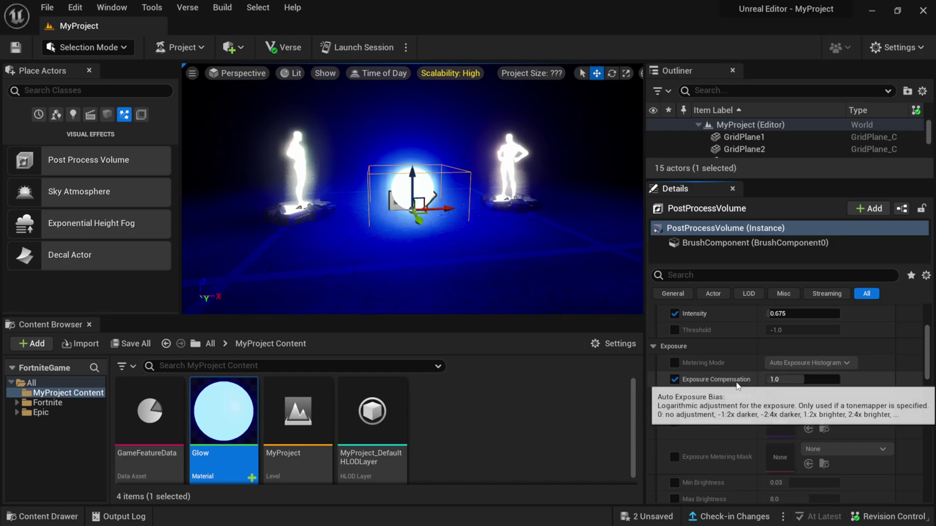
scroll(735, 389, "down", 2)
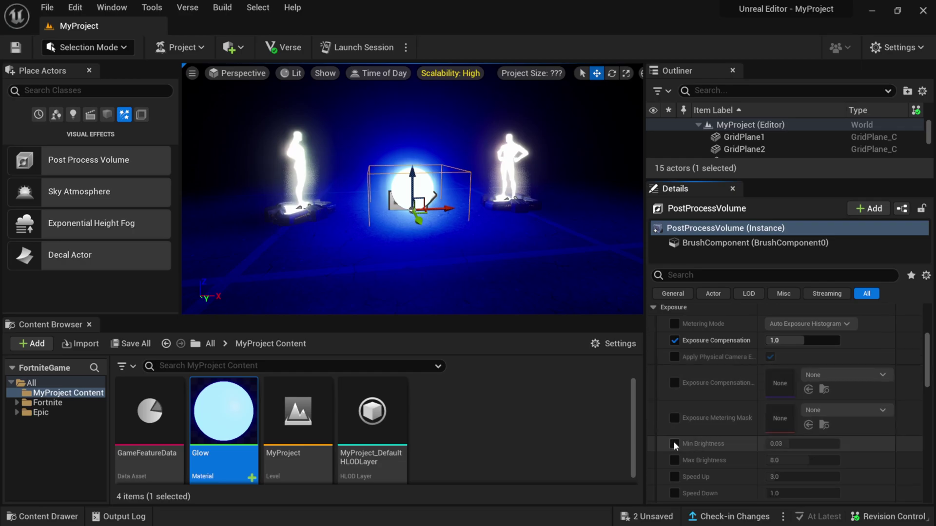
left_click(674, 444)
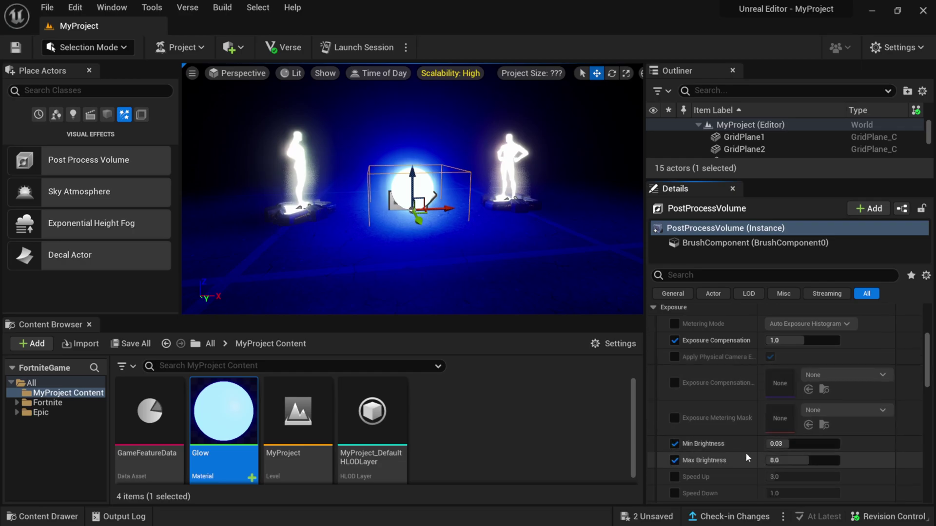
key("Return")
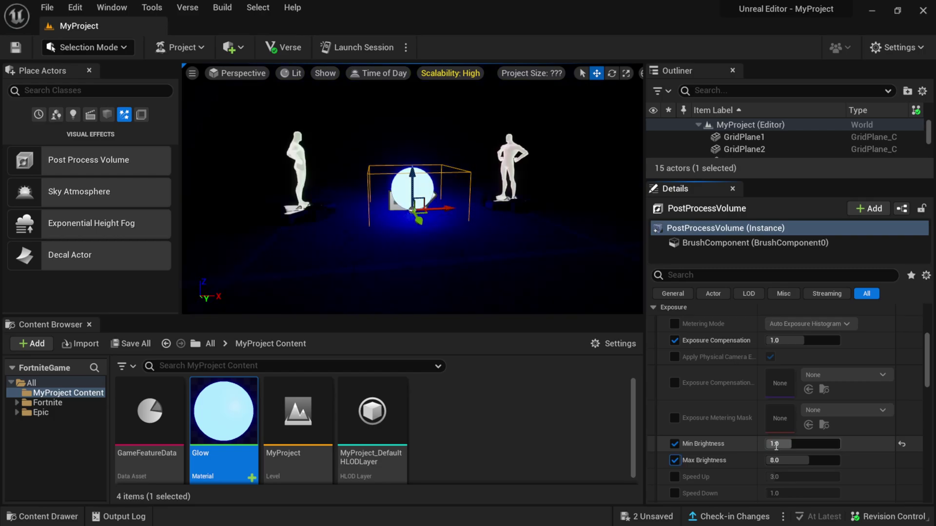
key("Return")
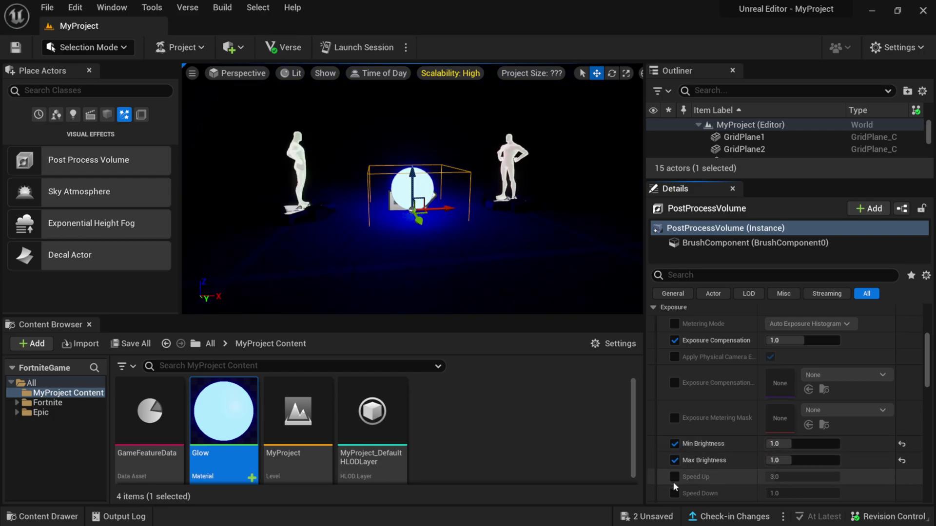
left_click(674, 477)
left_click(675, 493)
scroll(730, 454, "down", 2)
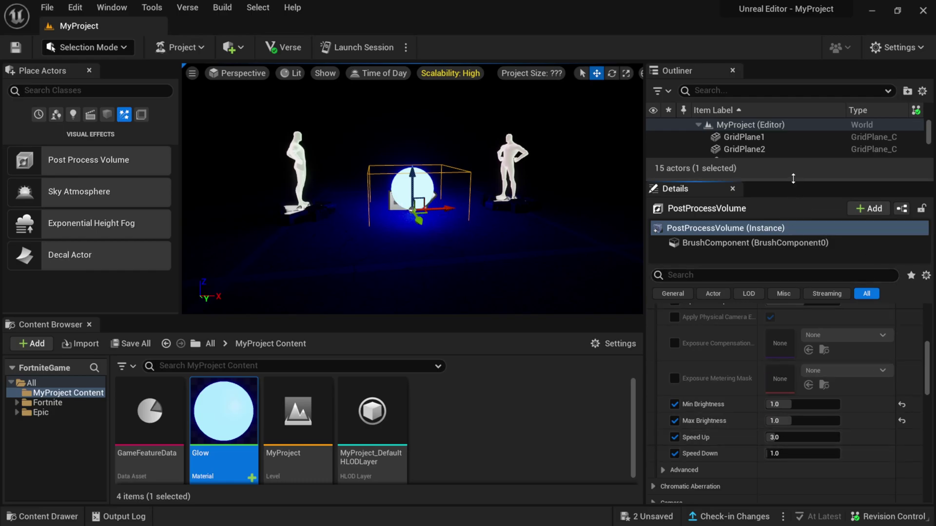
Select the PostProcessVolume, compare its and the day sequence's visibility, and set exposure speeds to 0.02
left_click_drag(788, 180, 789, 350)
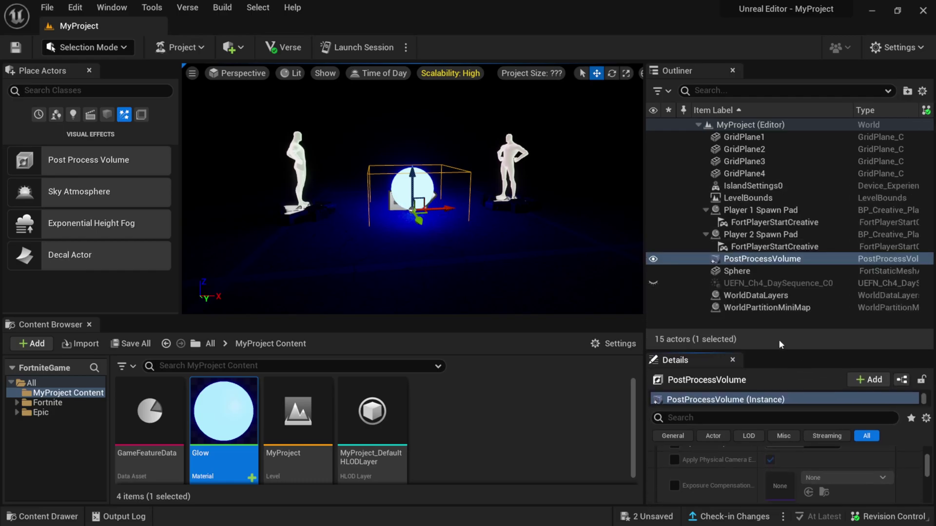
left_click(761, 260)
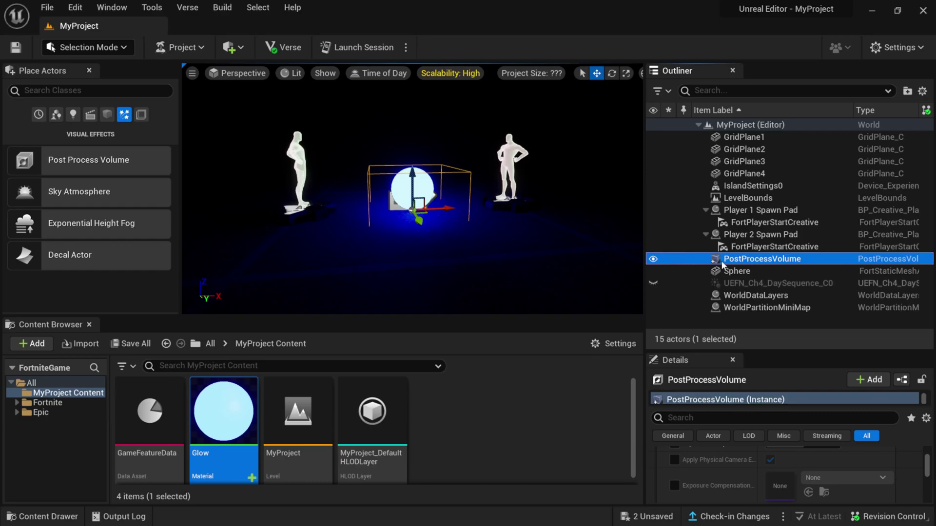
left_click(653, 260)
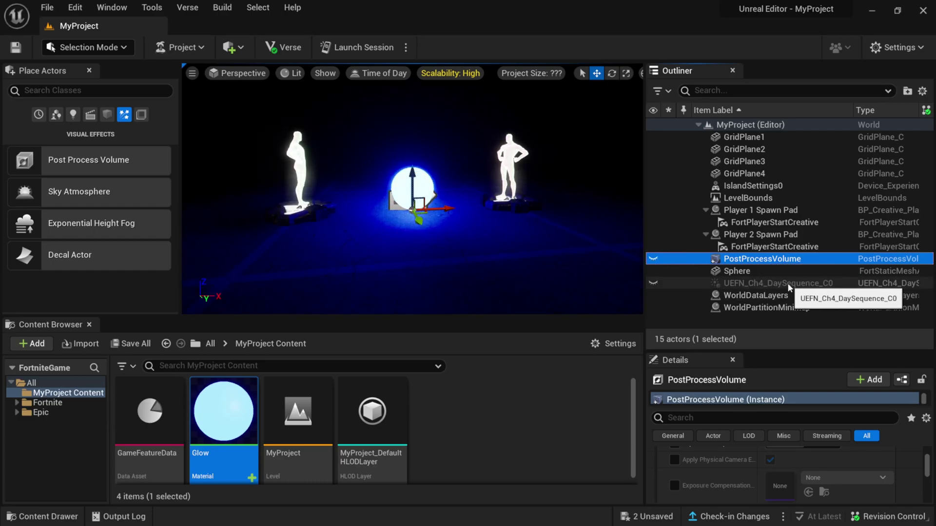
left_click(653, 284)
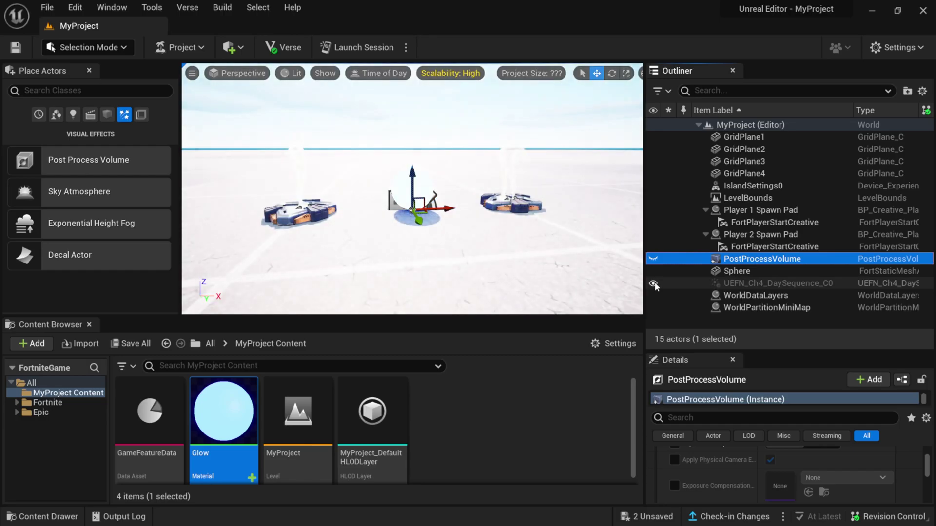
left_click(653, 283)
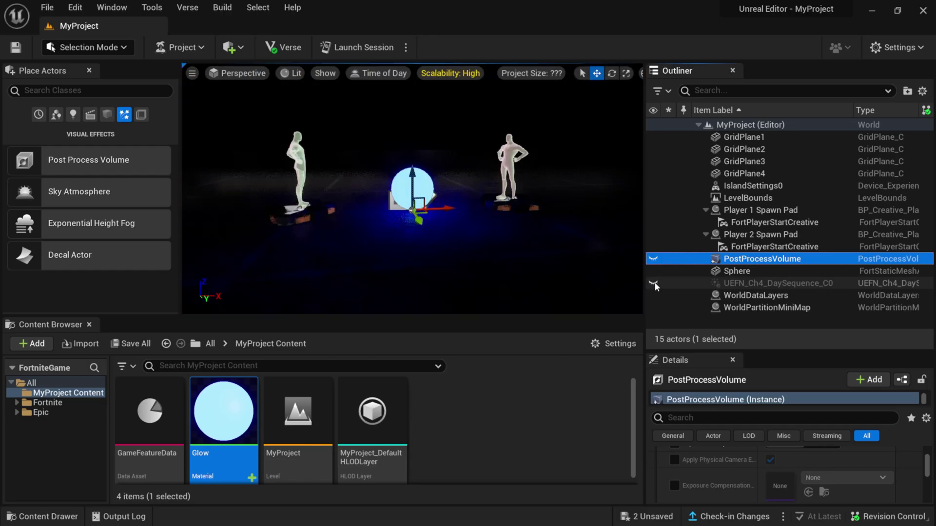
left_click(653, 284)
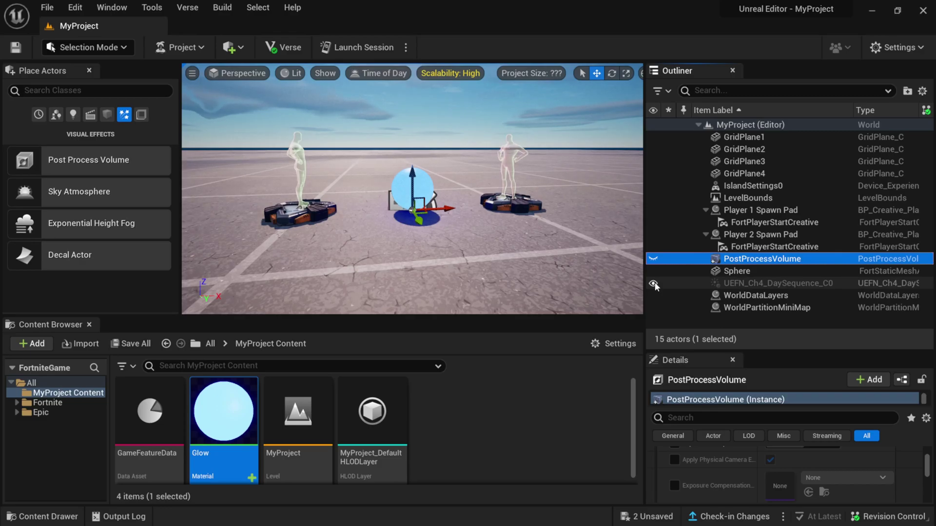
left_click(653, 260)
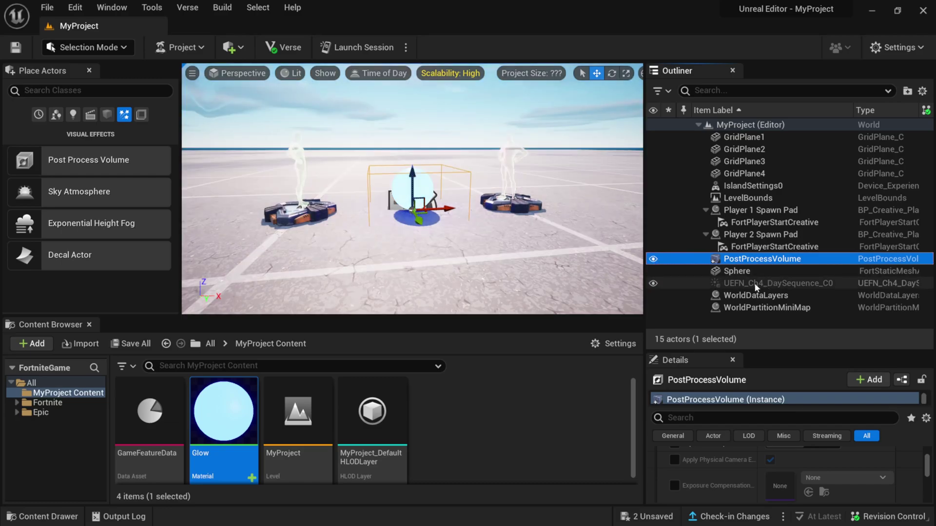
left_click_drag(756, 350, 755, 162)
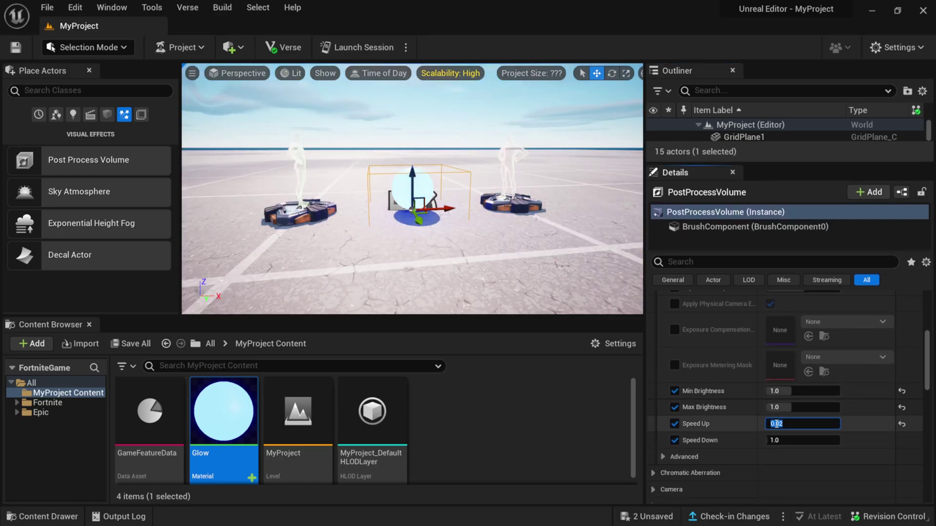
key("Return")
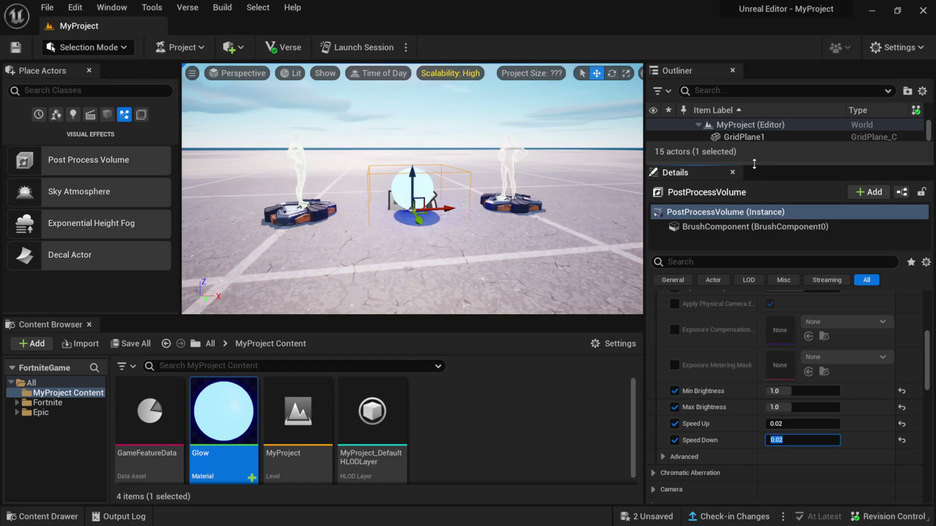
Toggle the day sequence on and off repeatedly to compare lighting, leaving it hidden
left_click_drag(753, 164, 754, 362)
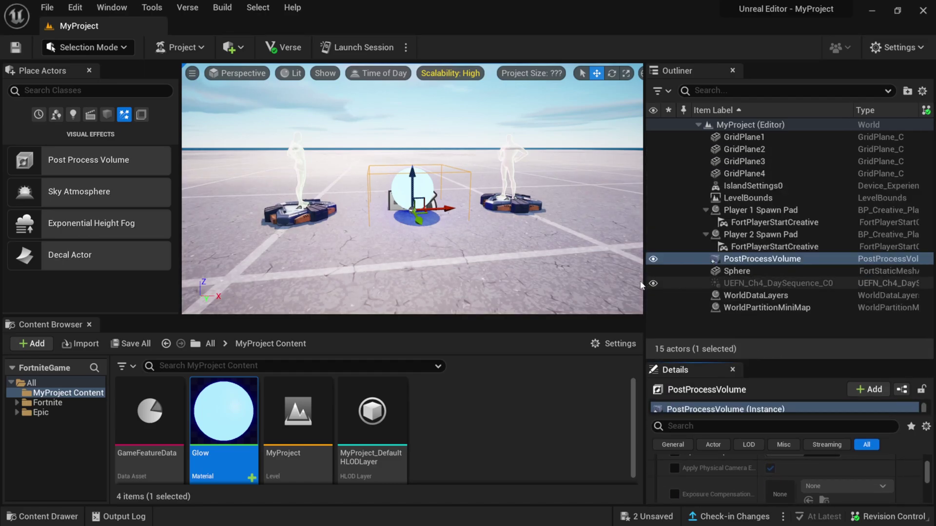
left_click(653, 284)
left_click(653, 284)
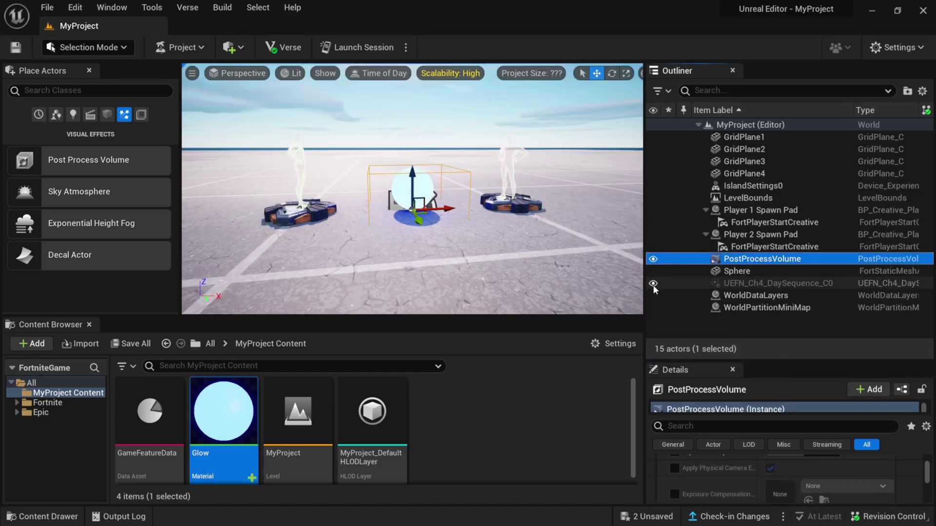
left_click(653, 285)
left_click(653, 284)
left_click(653, 284)
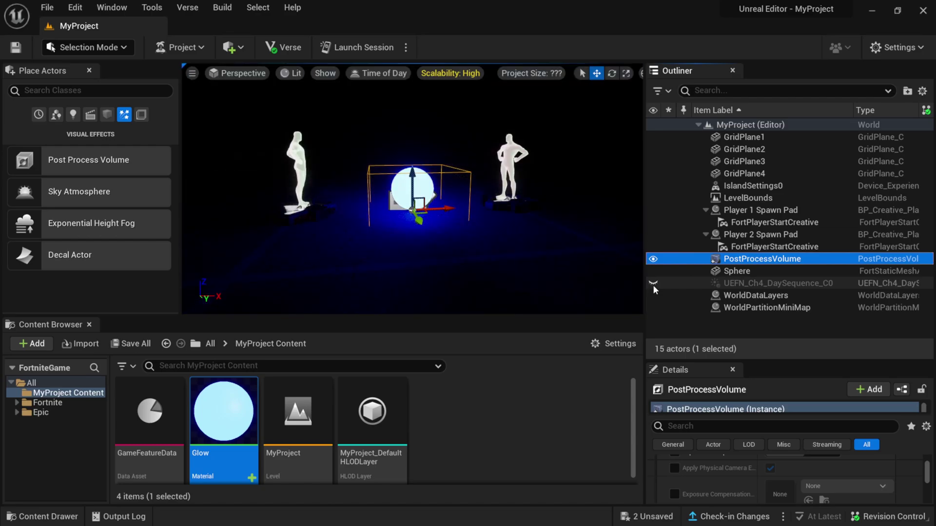
left_click(653, 284)
left_click(653, 284)
left_click(653, 284)
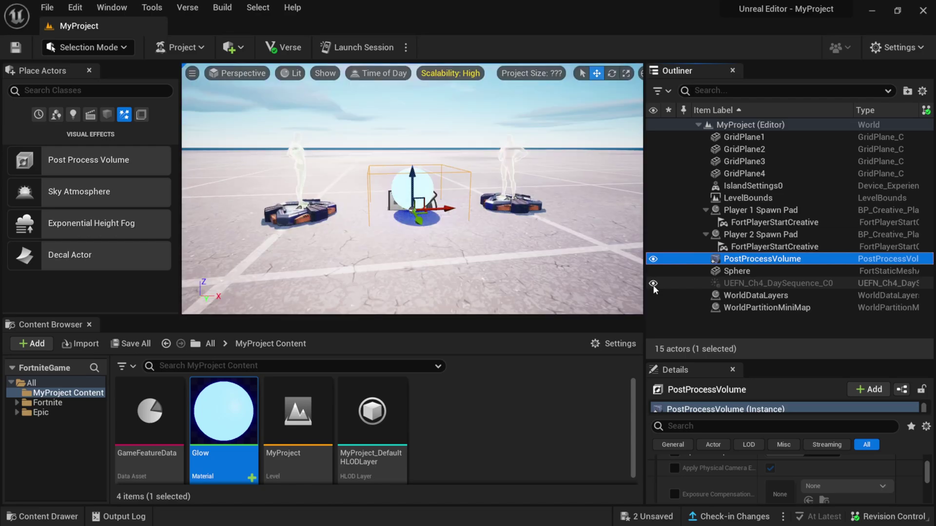
left_click(653, 284)
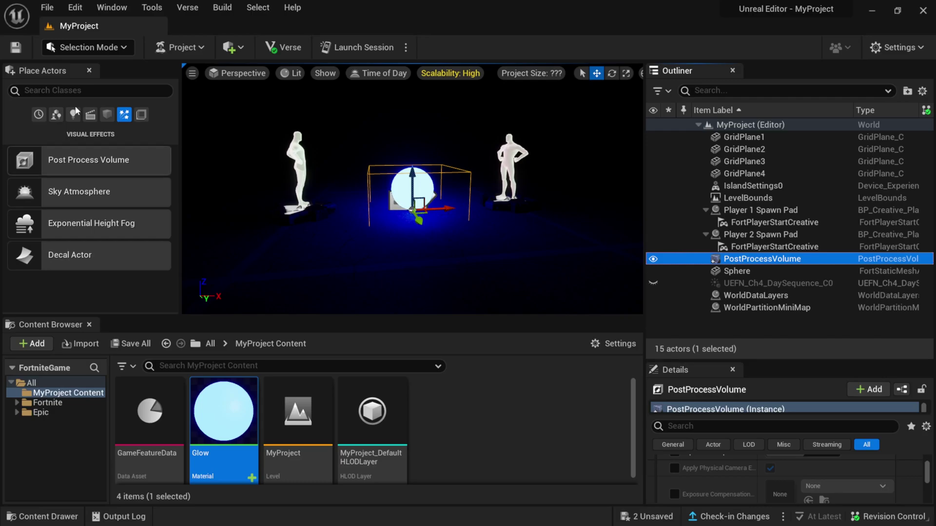
Place a Directional Light from the Lights list into the level
left_click(76, 115)
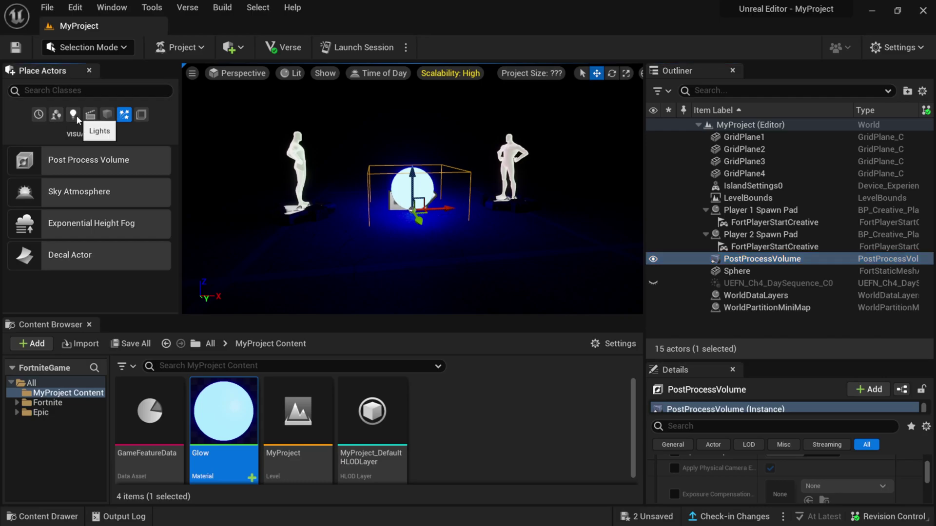
left_click(234, 51)
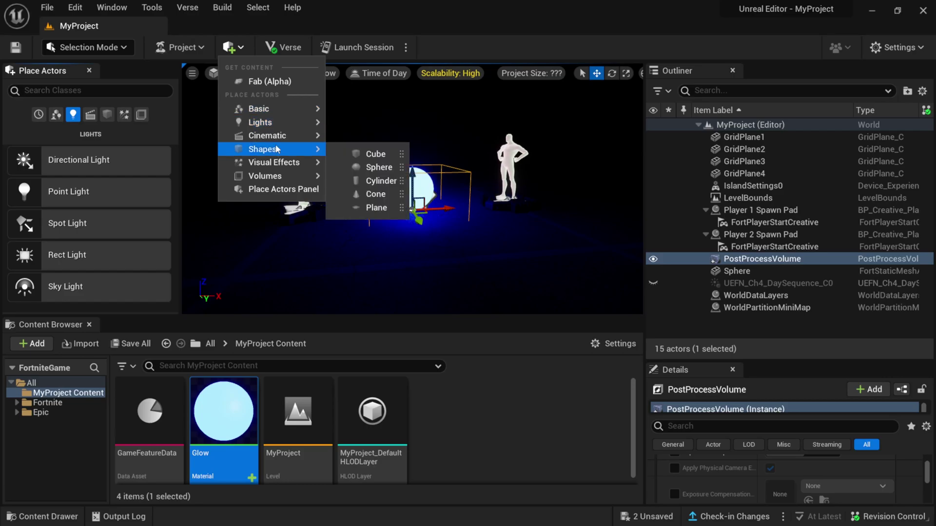
mouse_move(277, 122)
left_click(144, 135)
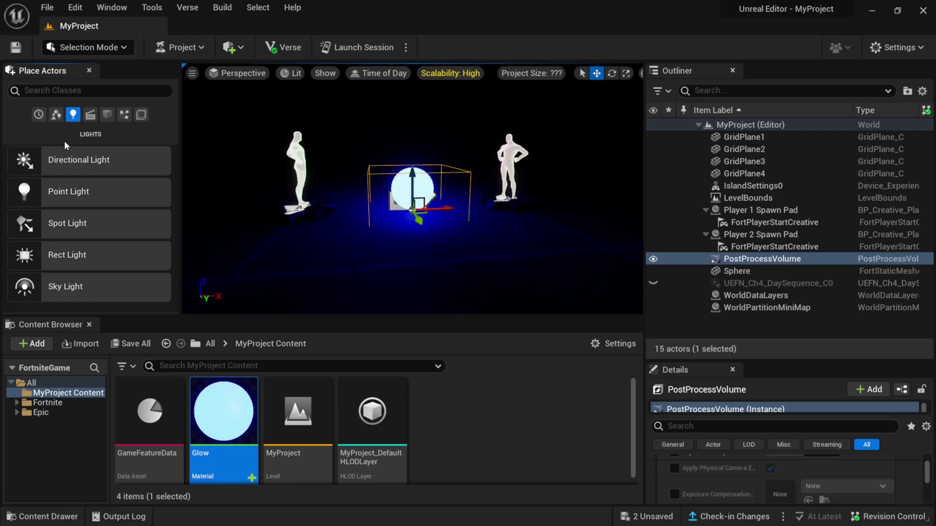
left_click_drag(39, 167, 413, 225)
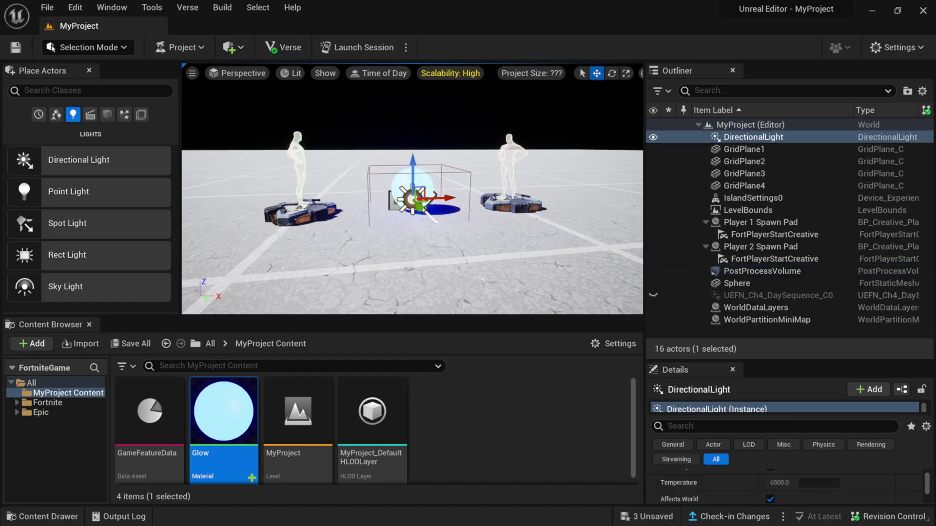
Lower the directional light's intensity from 10.0 to 3.14, then select GridPlane3
left_click_drag(800, 360, 802, 246)
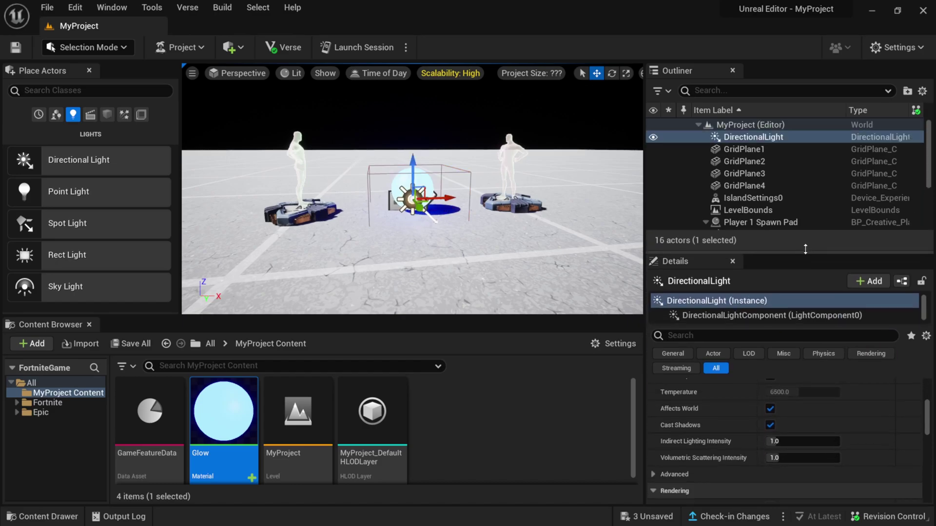
scroll(882, 408, "up", 6)
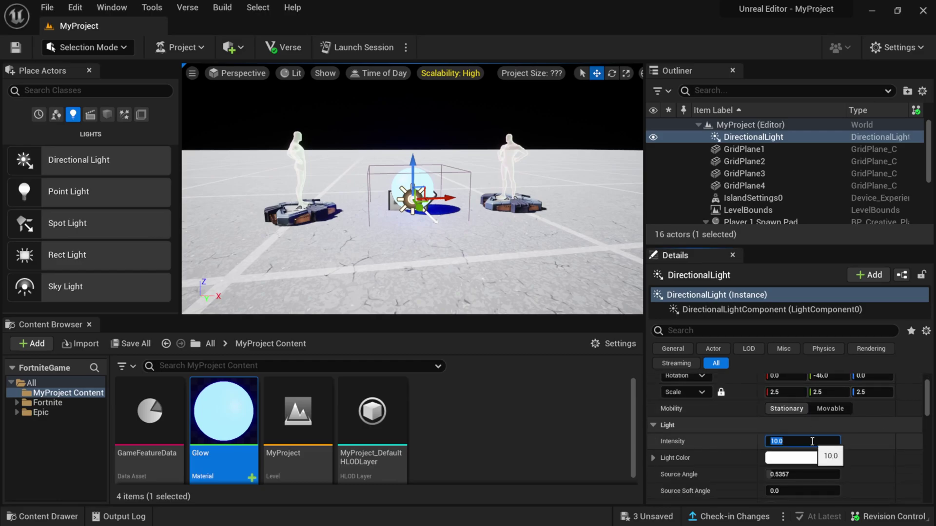
type("4")
key("Return")
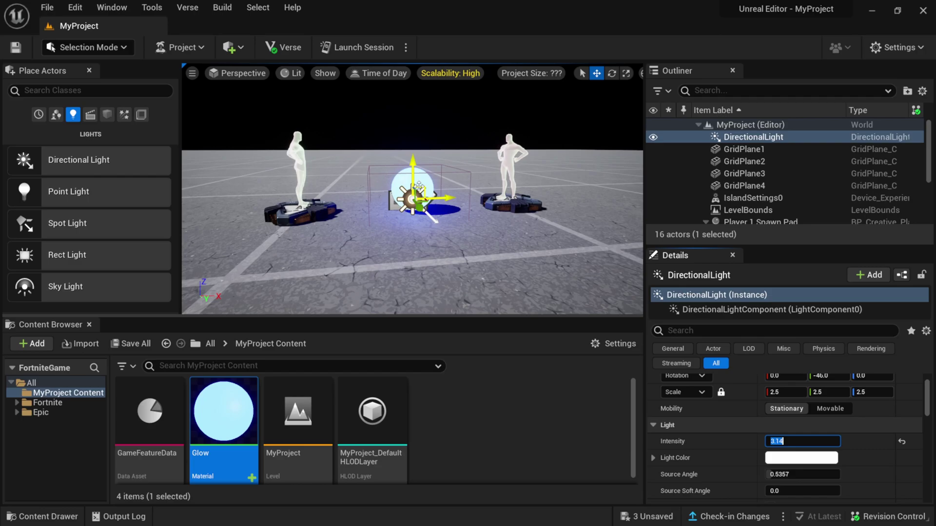
left_click(365, 242)
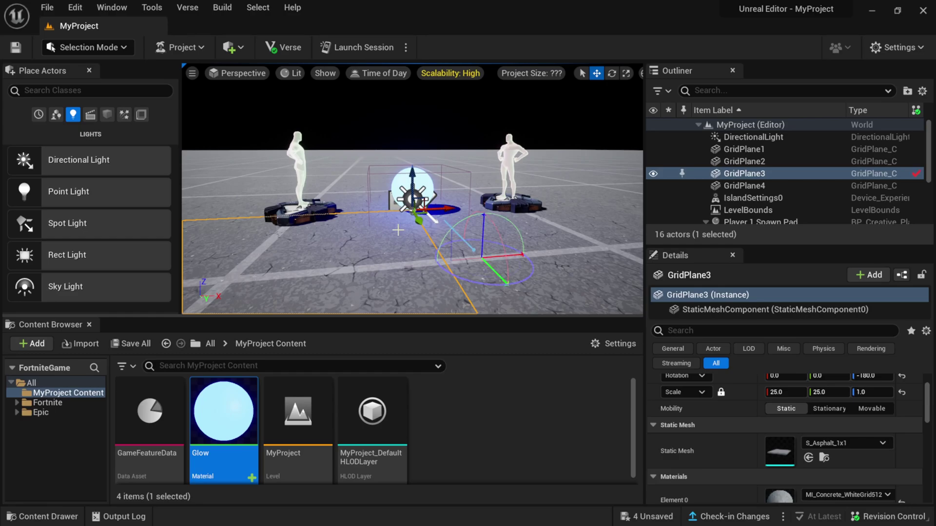
Rotate the directional light's sun direction with Ctrl+L to relight the level from a new angle
key("ctrl+l")
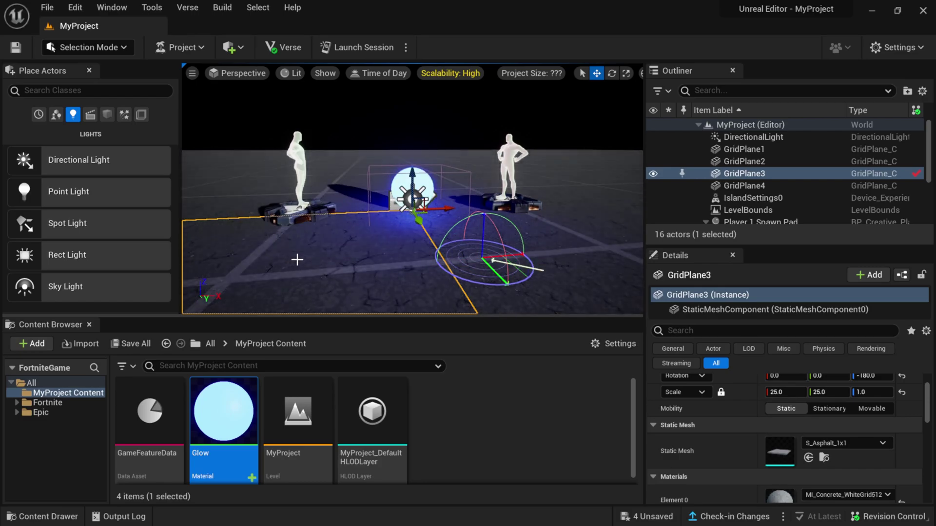
key("ctrl+l")
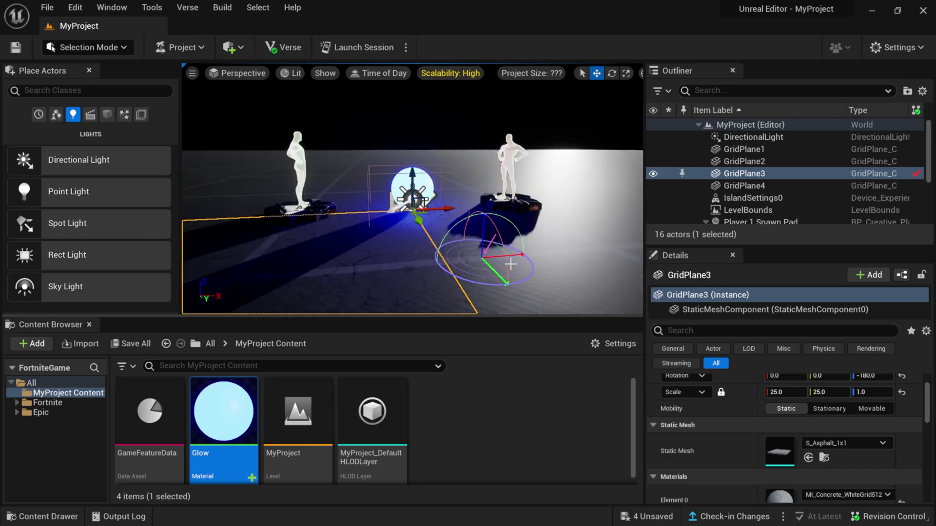
key("ctrl+l")
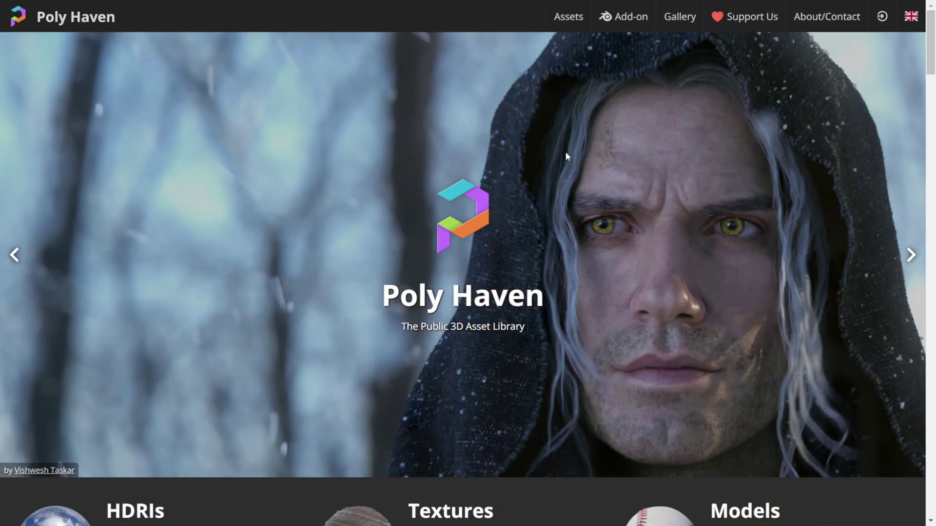
Filter Poly Haven's HDRIs to Skies > Natural Light > Partly Cloudy
scroll(412, 333, "down", 3)
scroll(411, 328, "down", 3)
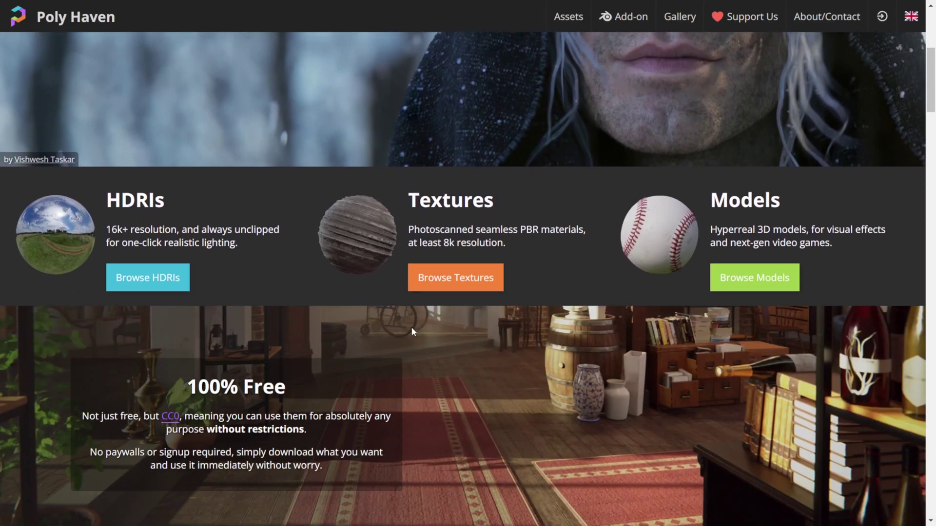
left_click(143, 275)
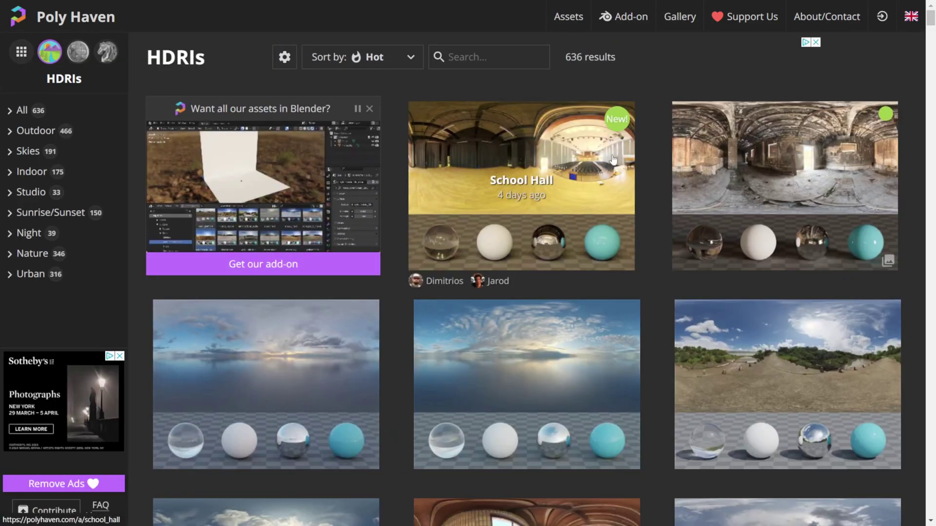
scroll(637, 215, "down", 4)
scroll(640, 218, "down", 8)
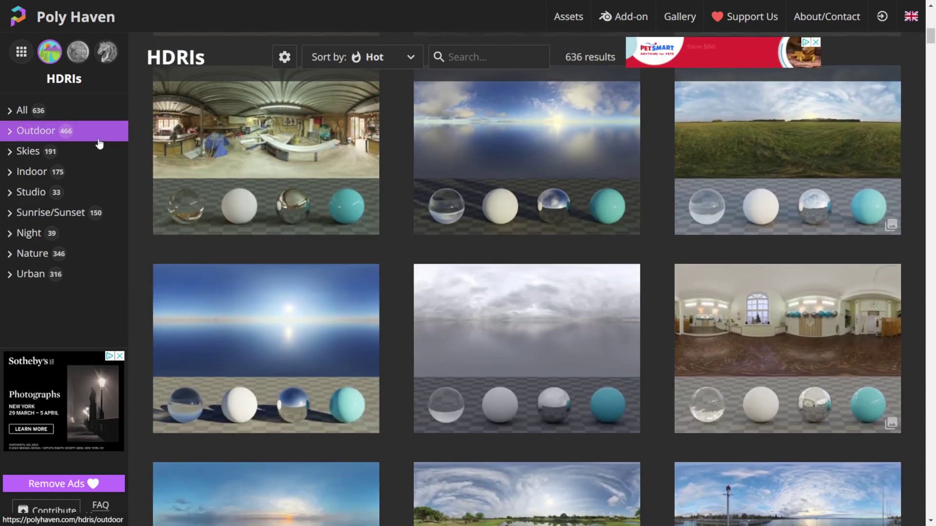
left_click(27, 154)
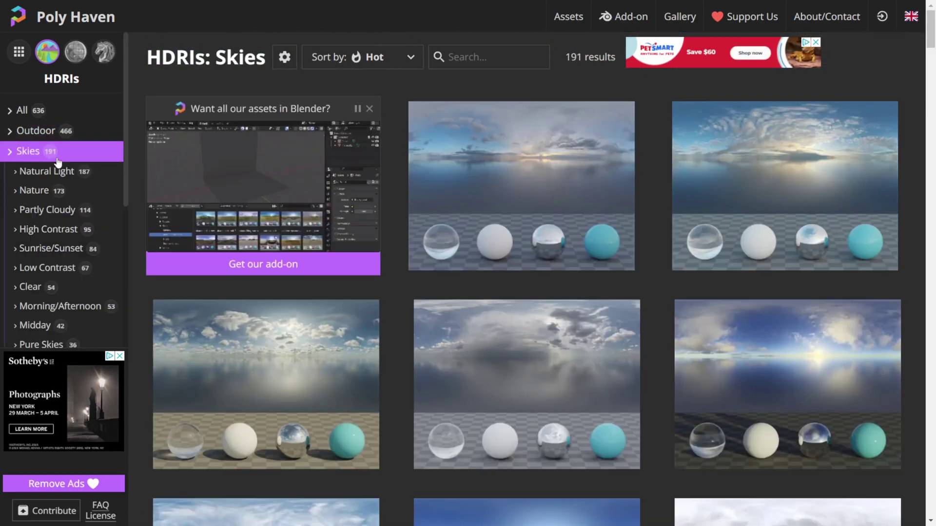
scroll(511, 275, "down", 5)
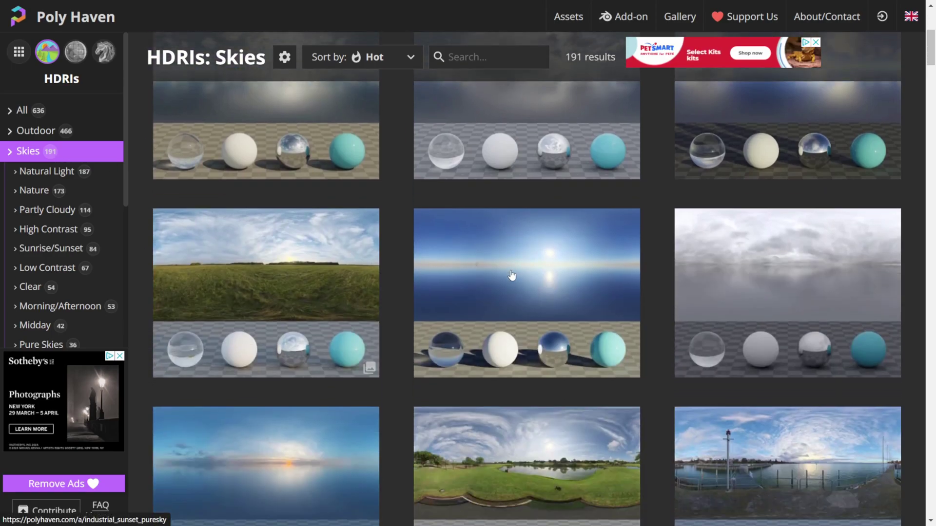
left_click(54, 178)
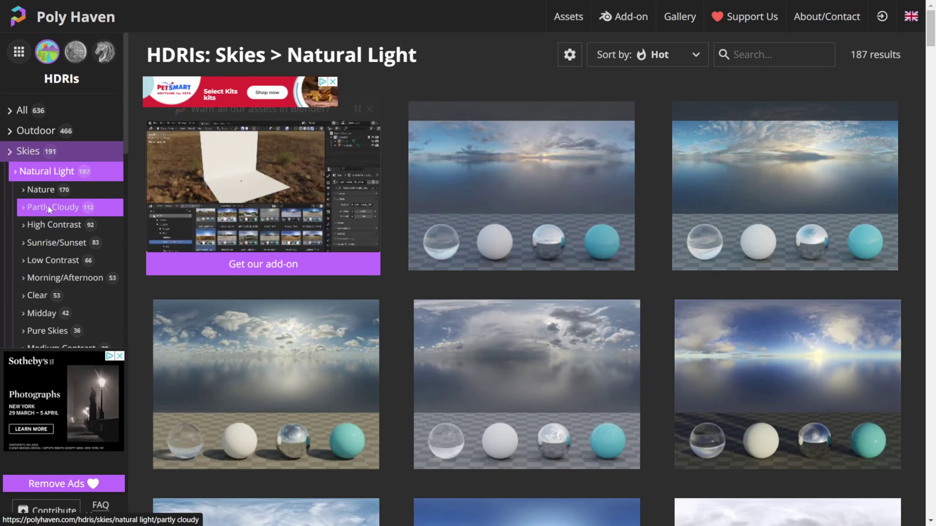
left_click(48, 205)
Open the Scythian Tombs 2 HDRI and download it as a 4K HDR
scroll(603, 325, "down", 3)
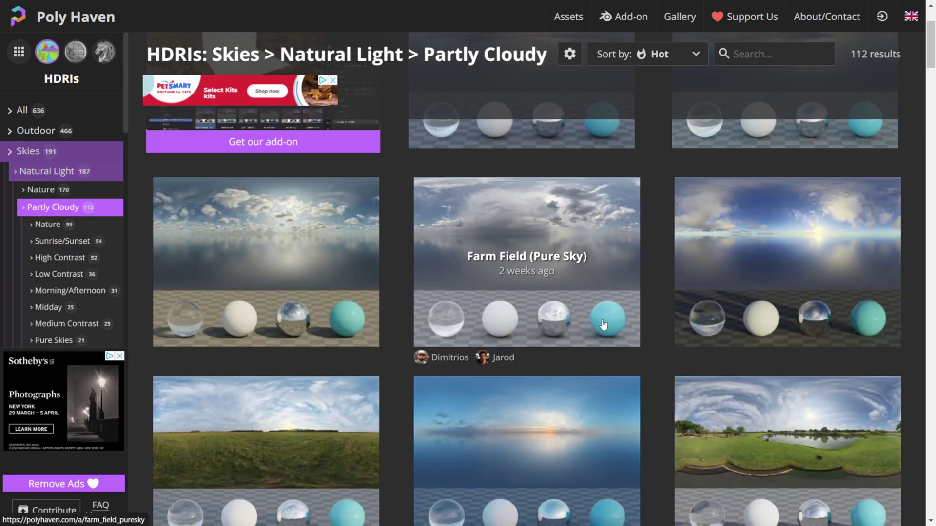
scroll(603, 325, "down", 6)
scroll(603, 325, "up", 2)
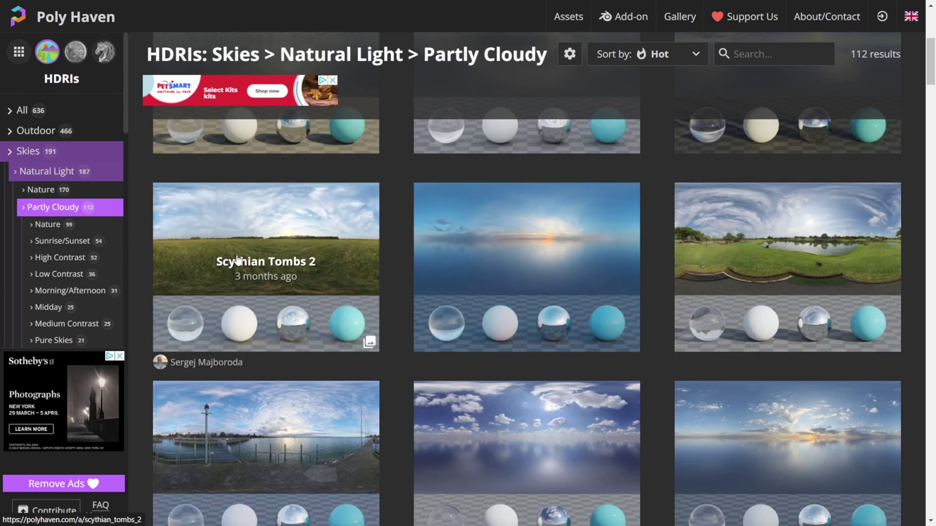
left_click(250, 249)
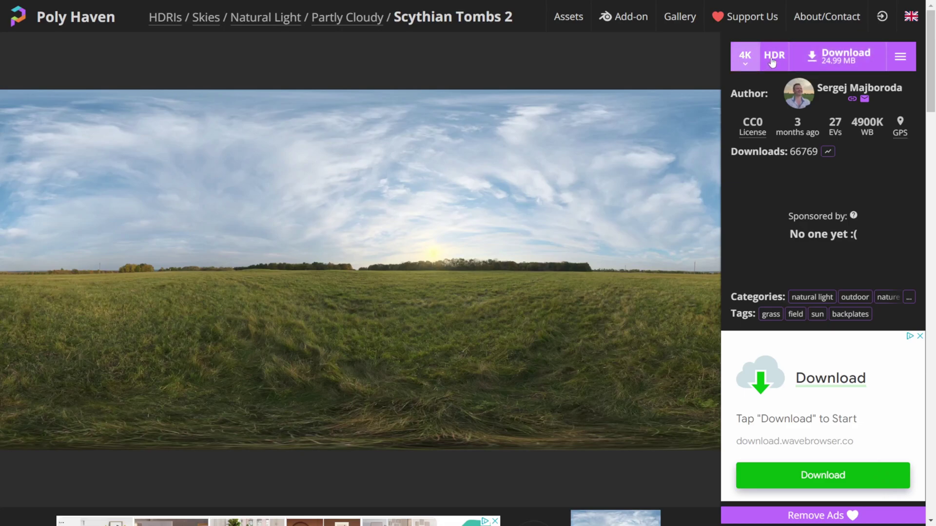
left_click(857, 58)
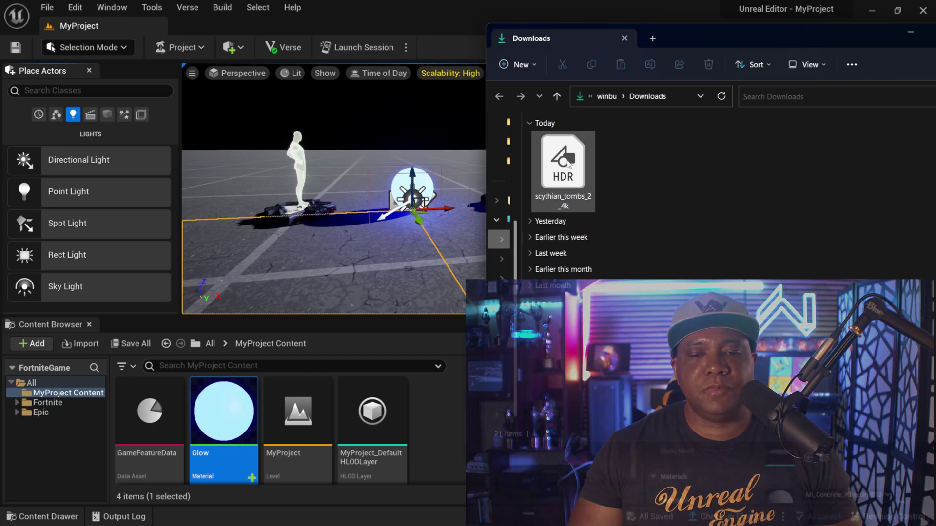
Import scythian_tombs_2_4k.hdr into the Content Browser as a texture cube and save it
left_click_drag(563, 164, 453, 430)
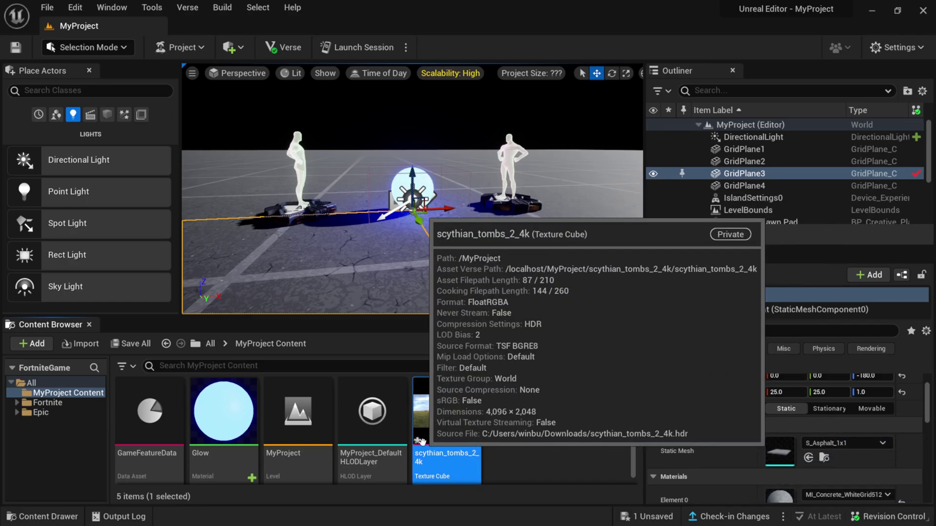
left_click(127, 344)
left_click(575, 405)
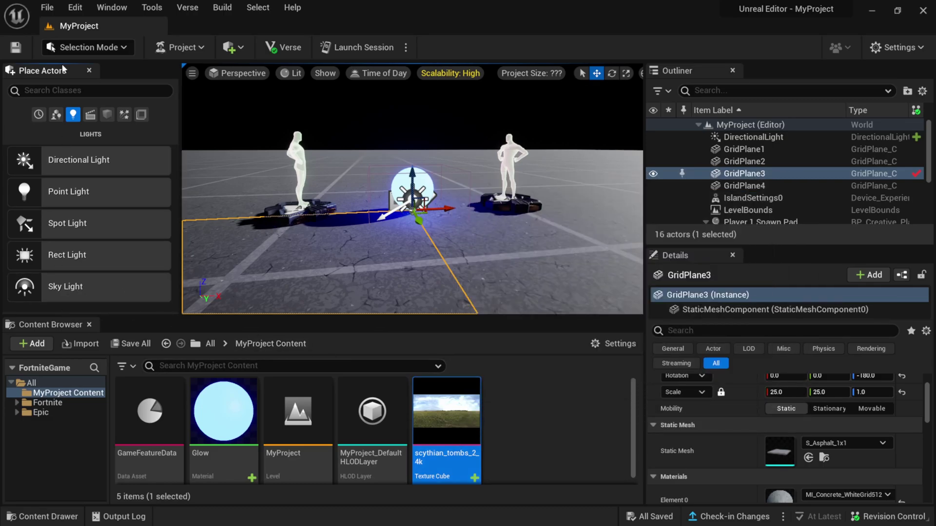
Place a Sky Light using SLS Specified Cubemap with scythian_tombs_2_4k as its cubemap
left_click_drag(54, 286, 414, 214)
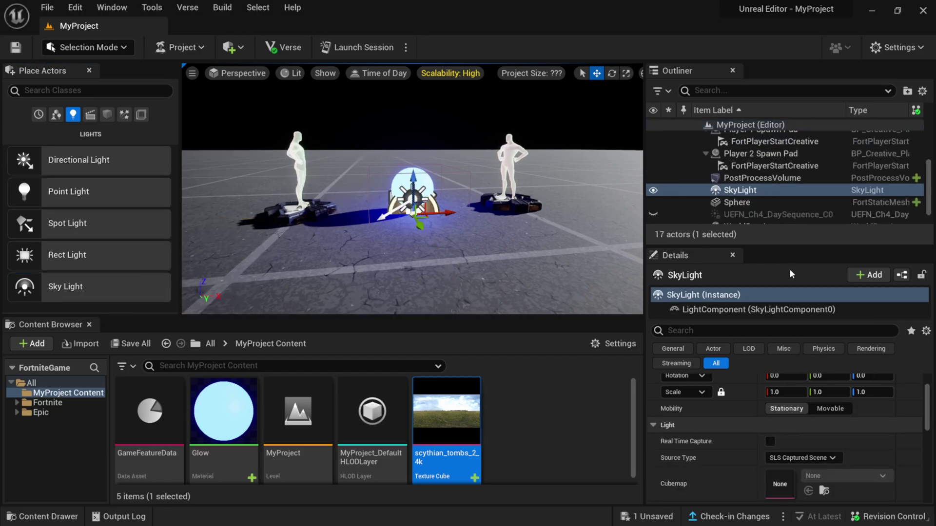
left_click_drag(777, 245, 776, 223)
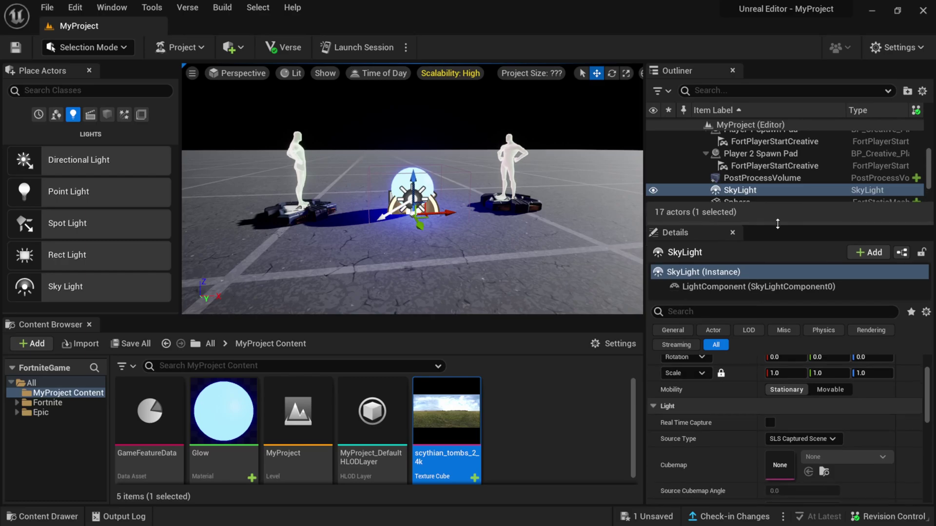
scroll(676, 442, "down", 1)
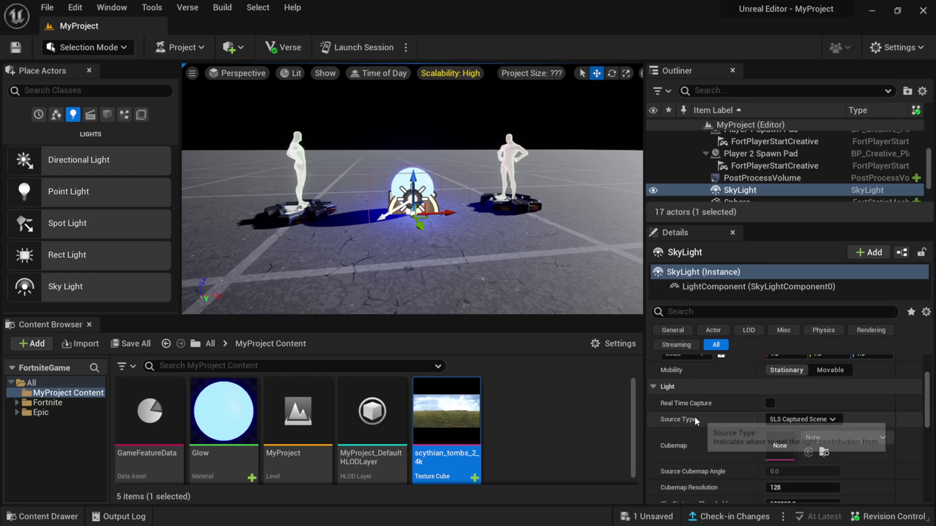
left_click(832, 420)
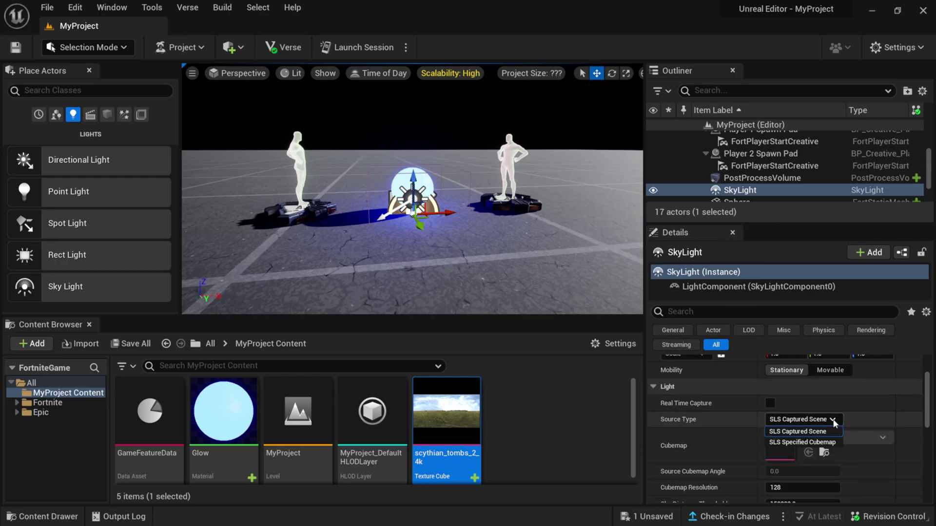
left_click(815, 443)
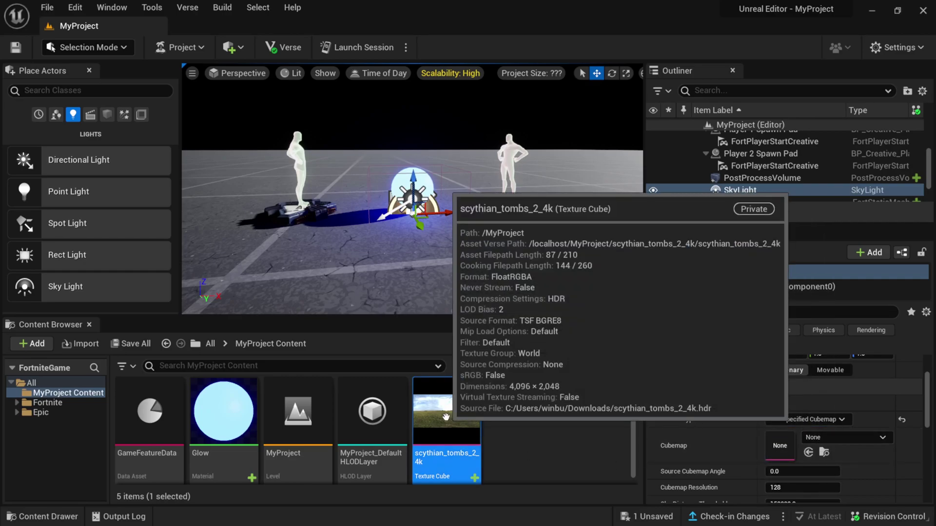
left_click_drag(451, 424, 780, 448)
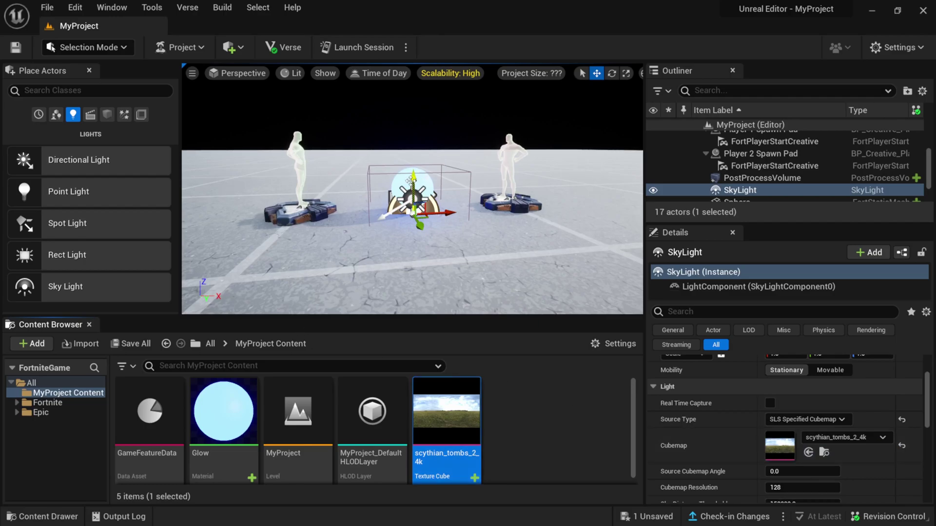
Hide the DirectionalLight in the Outliner
left_click_drag(777, 224, 777, 369)
left_click(653, 137)
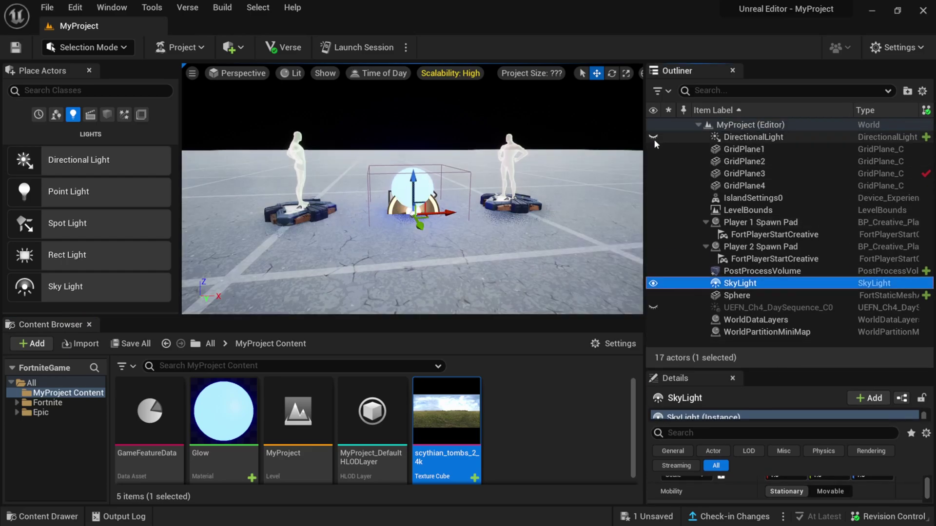
left_click_drag(758, 369, 758, 181)
Try sky light Intensity Scale values 0.1, 0, 0.05 and 0.5, settling on 0.4
scroll(703, 420, "down", 2)
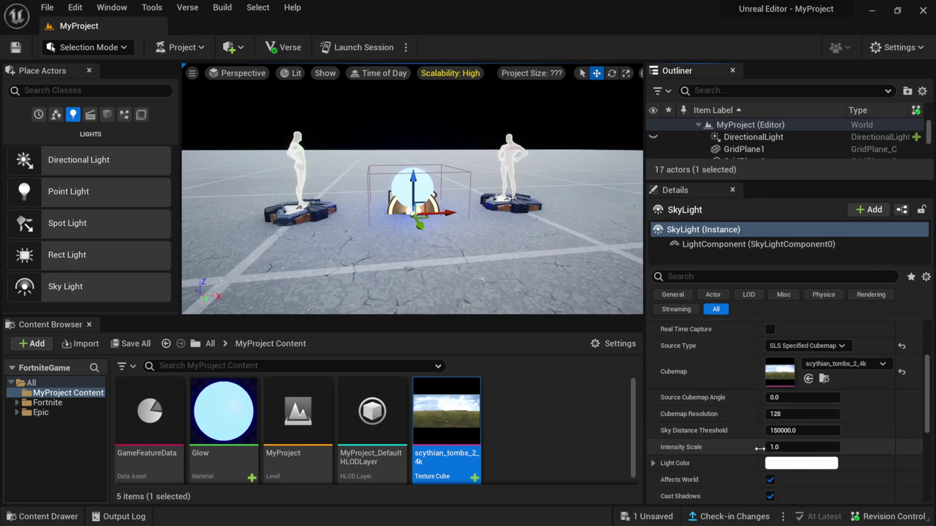
left_click(784, 446)
type("0.1")
key("Return")
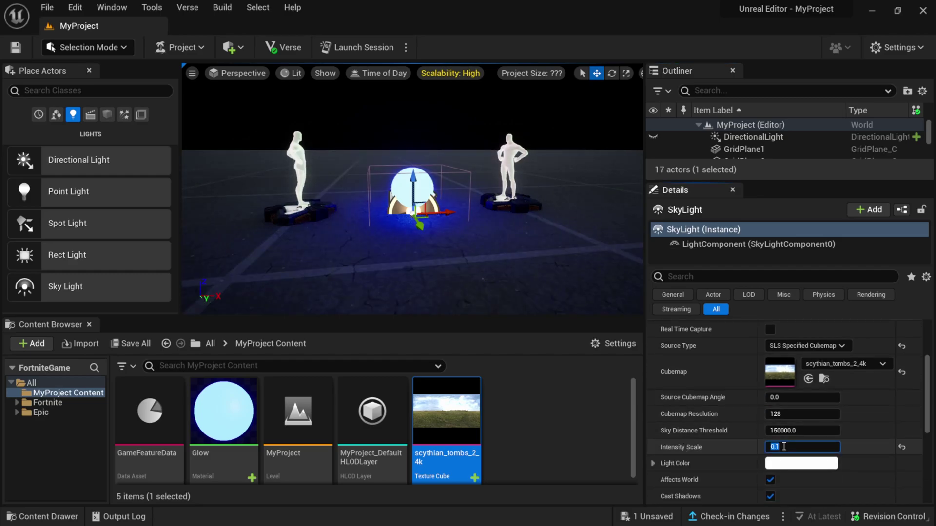
type("0")
key("Return")
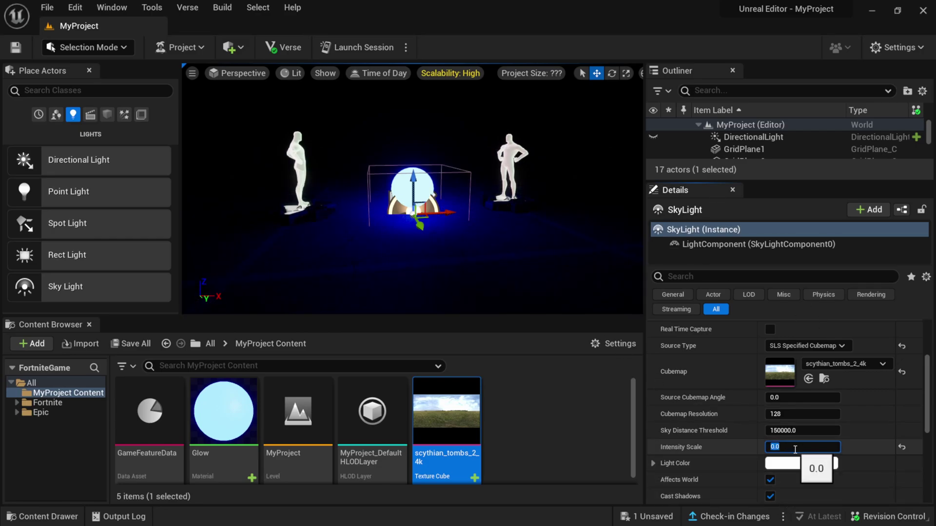
type(".05")
key("Return")
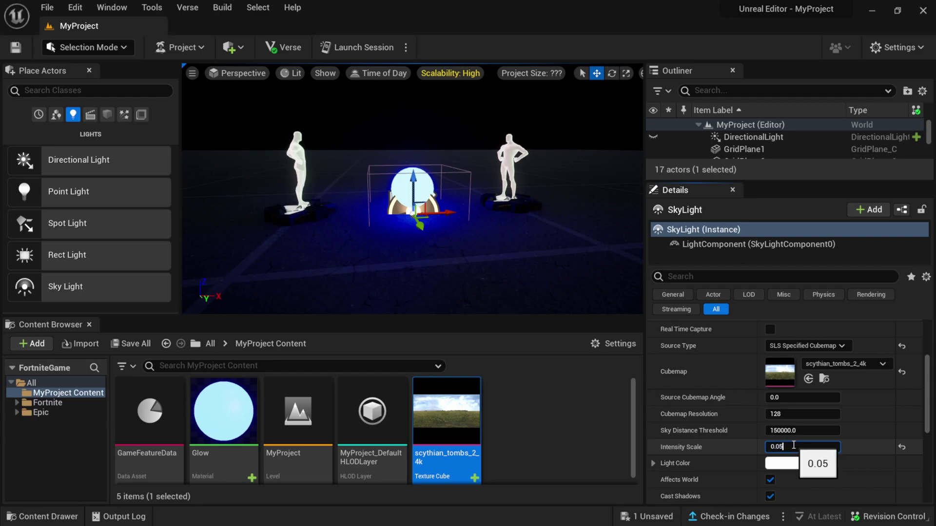
type("0.5")
key("Return")
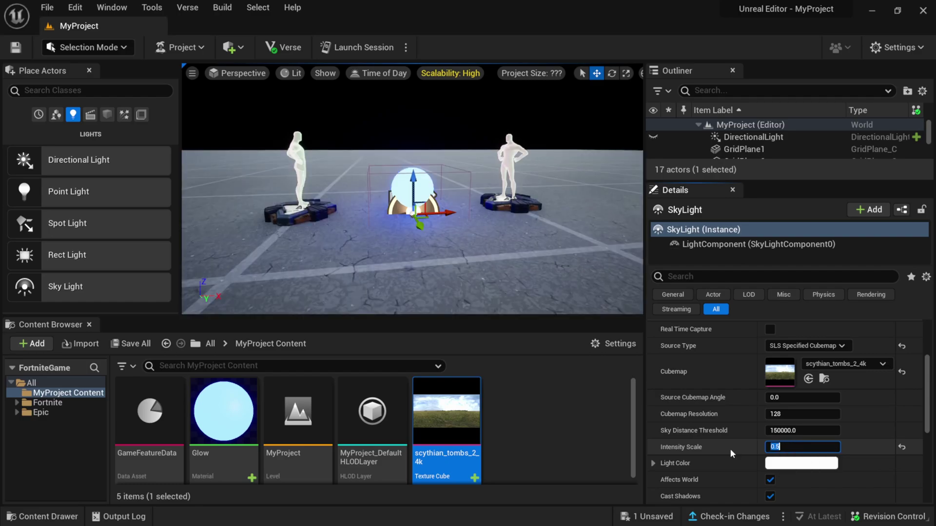
type("0.4")
key("Return")
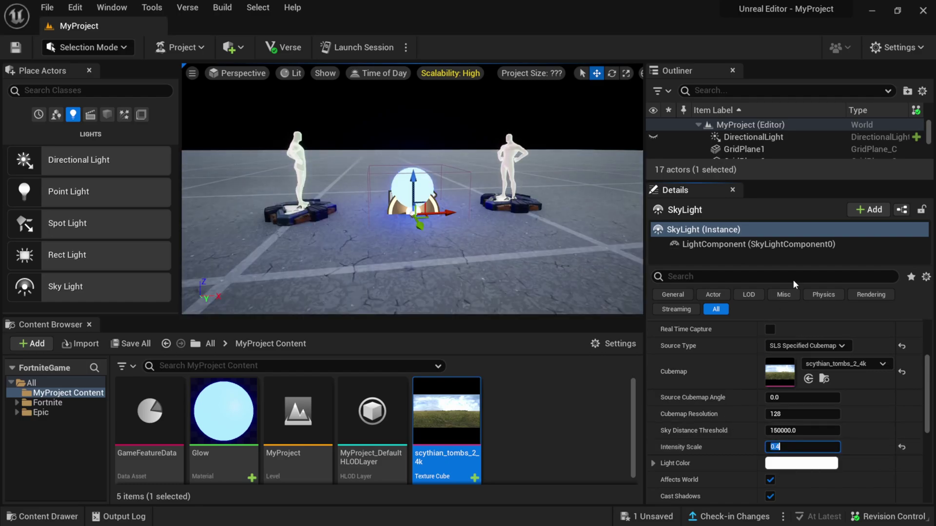
left_click_drag(760, 178, 761, 233)
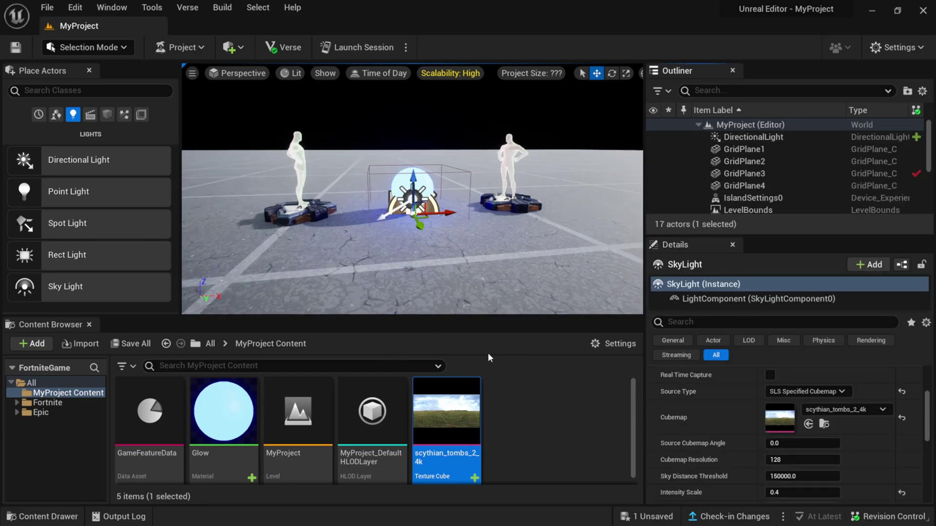
mouse_move(479, 420)
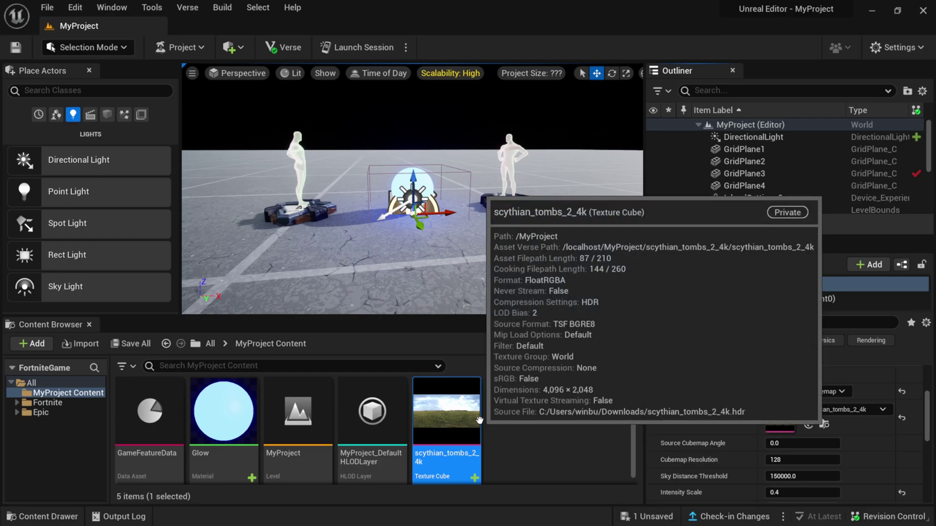